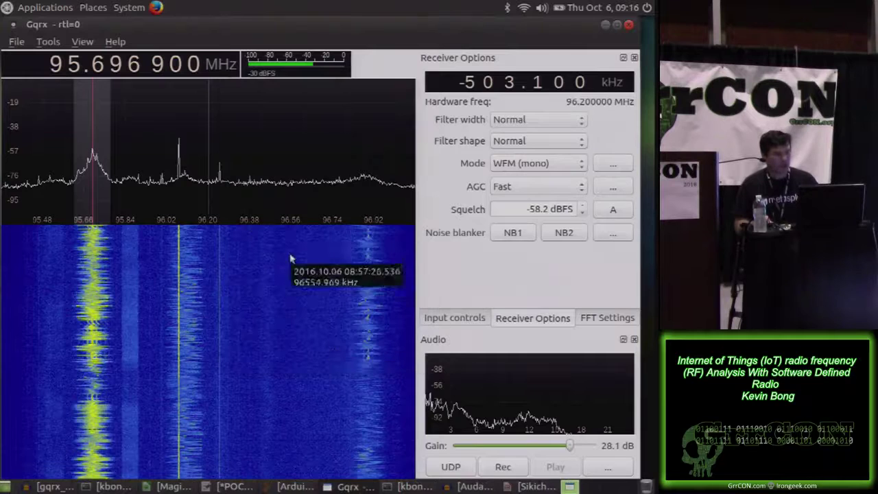
Start DSP to receive the 95.696900 MHz signal and turn the system volume all the way down
{"action": "left_click", "coordinate": [17, 42]}
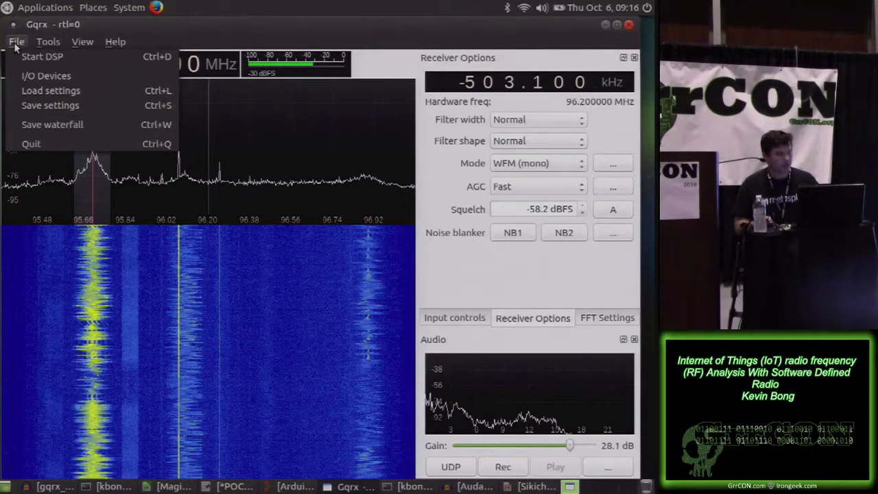
{"action": "left_click", "coordinate": [23, 58]}
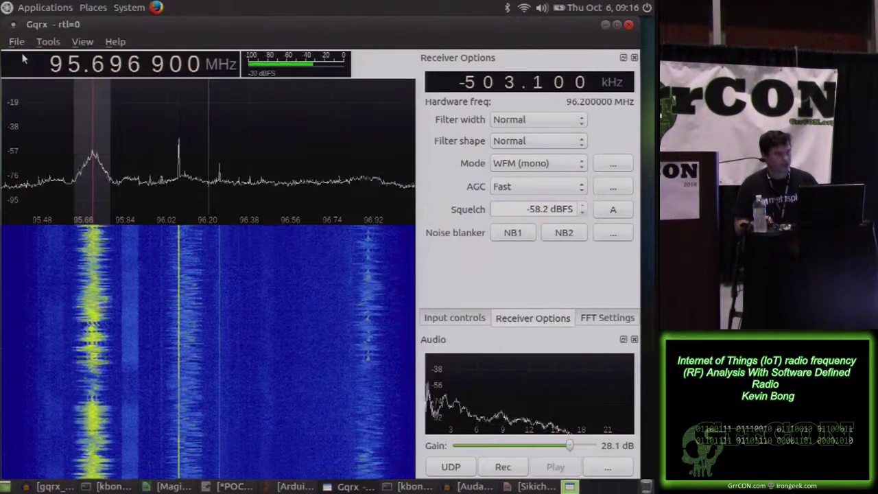
{"action": "left_click", "coordinate": [541, 8]}
{"action": "left_click_drag", "start_coordinate": [548, 34], "coordinate": [549, 106]}
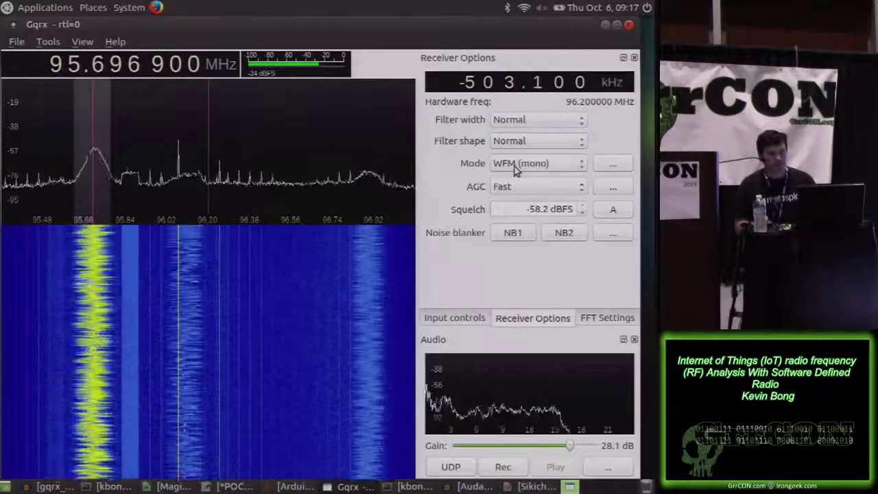
Choose WFM (mono) as the demodulation mode and turn the system volume back up
{"action": "left_click", "coordinate": [580, 165]}
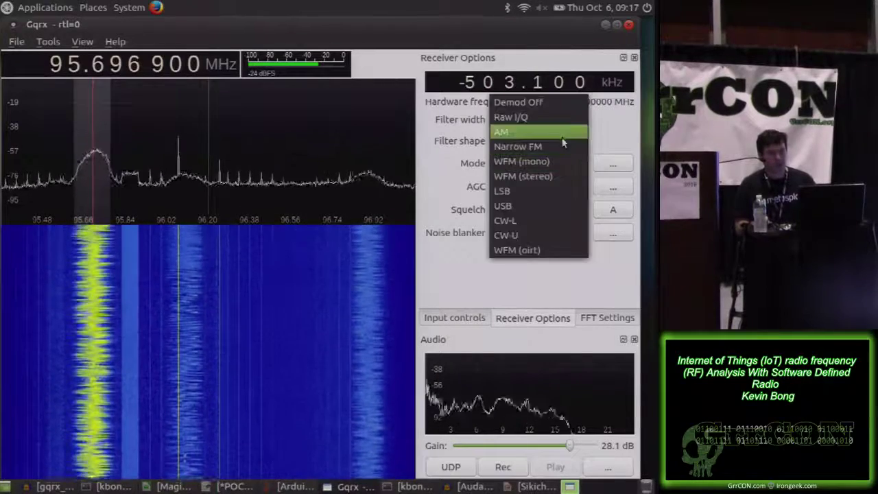
{"action": "left_click", "coordinate": [565, 162]}
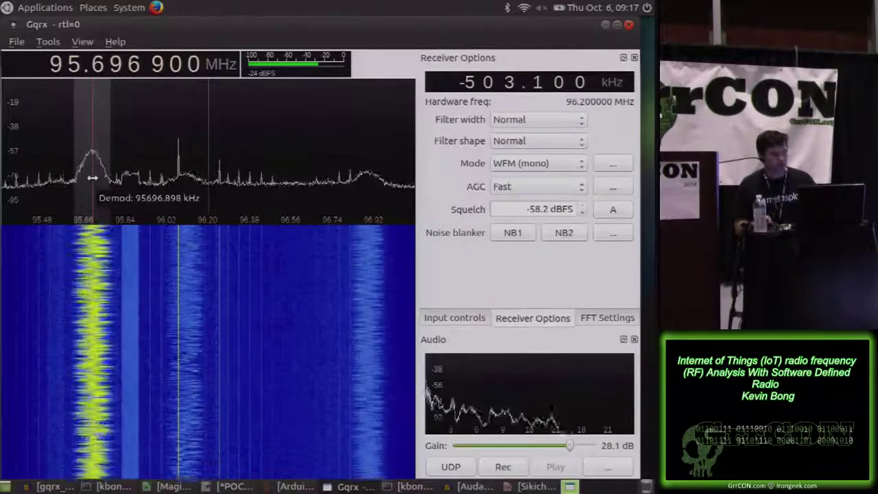
{"action": "left_click", "coordinate": [542, 8]}
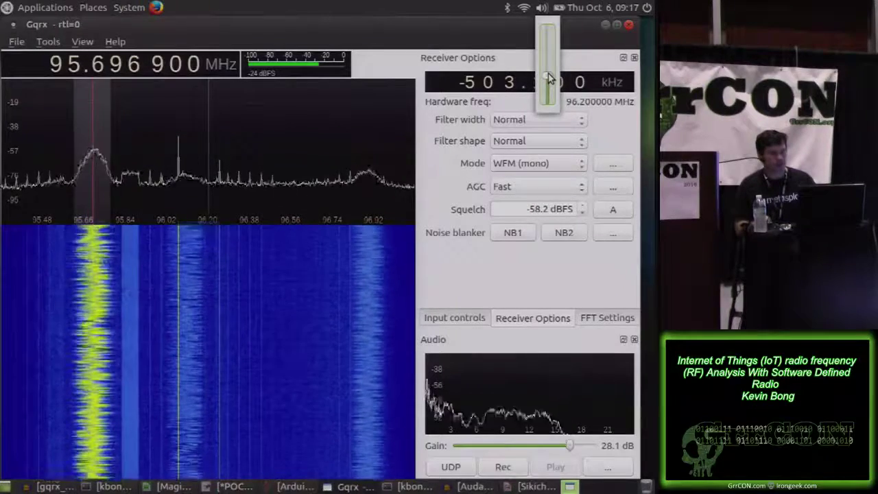
Move the demodulation filter off the strong station to the empty spectrum at 96.544 MHz
{"action": "left_click", "coordinate": [94, 137]}
{"action": "left_click_drag", "start_coordinate": [94, 138], "coordinate": [289, 149]}
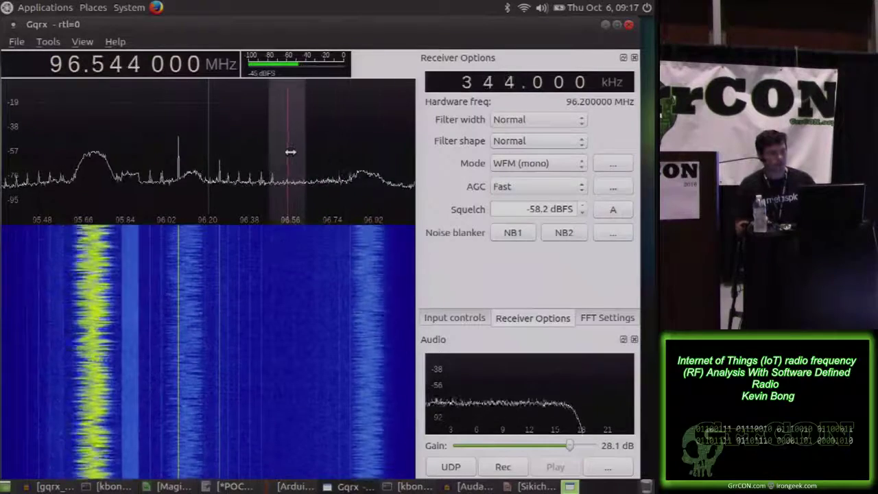
{"action": "left_click", "coordinate": [541, 9]}
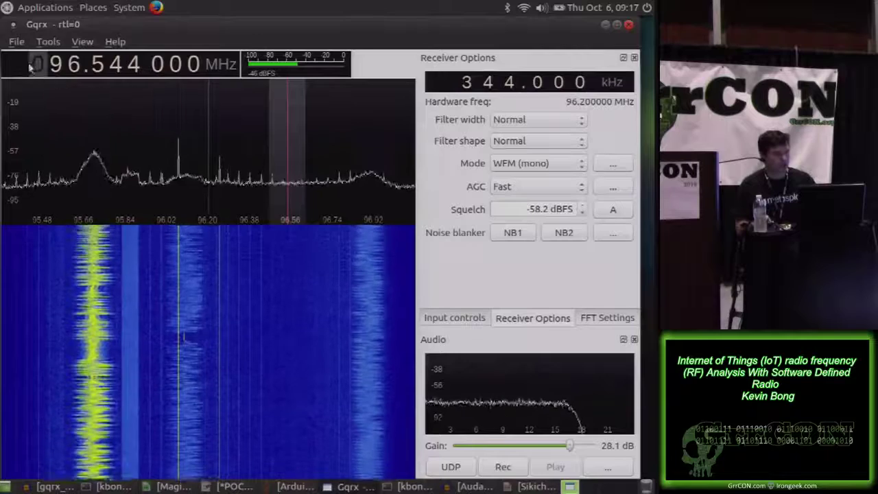
Stop the DSP to freeze the waterfall and start it again
{"action": "left_click", "coordinate": [16, 42]}
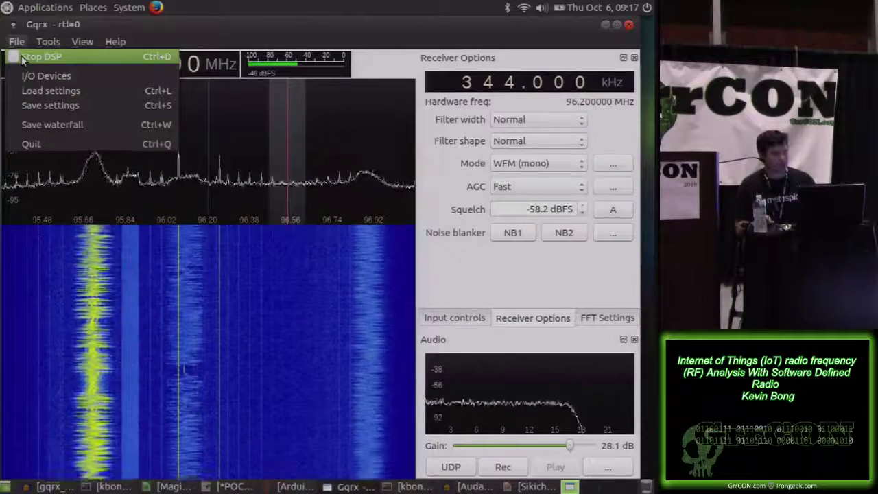
{"action": "left_click", "coordinate": [22, 57]}
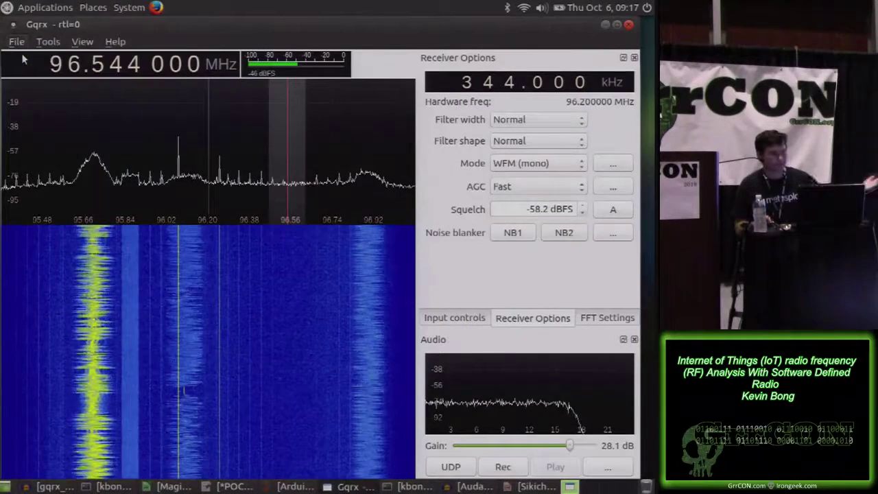
{"action": "left_click", "coordinate": [18, 43]}
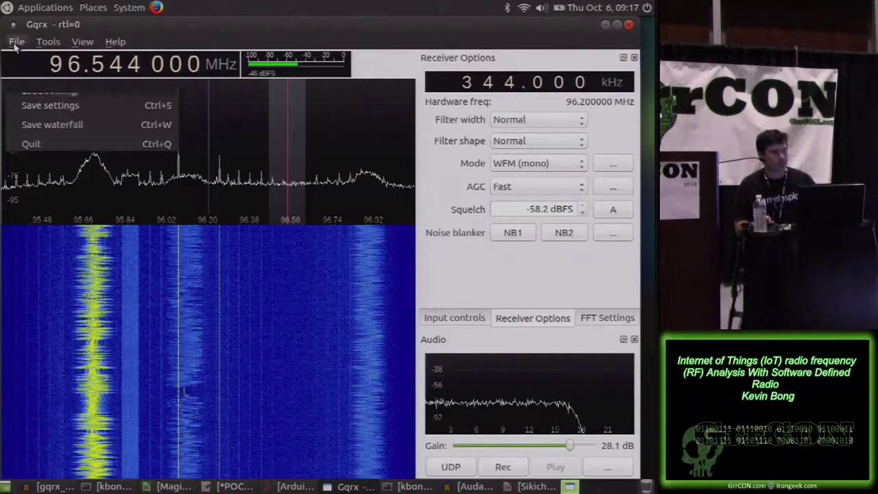
{"action": "left_click", "coordinate": [20, 59]}
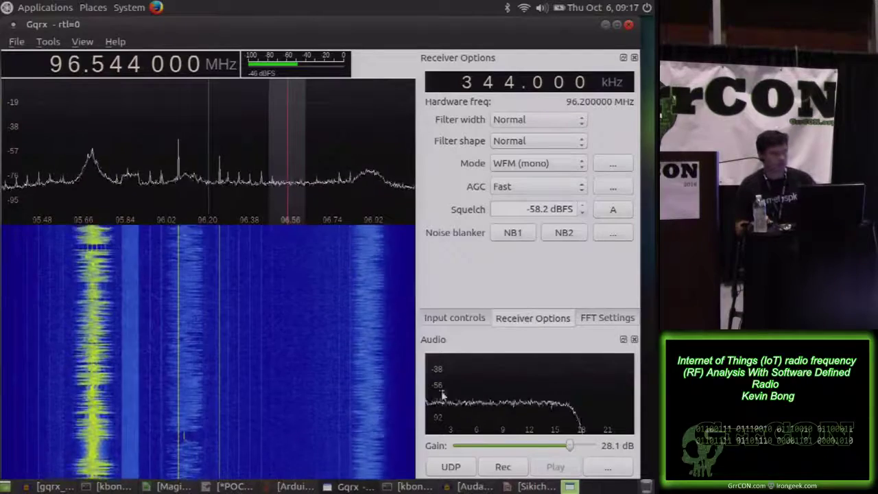
{"action": "left_click", "coordinate": [18, 42]}
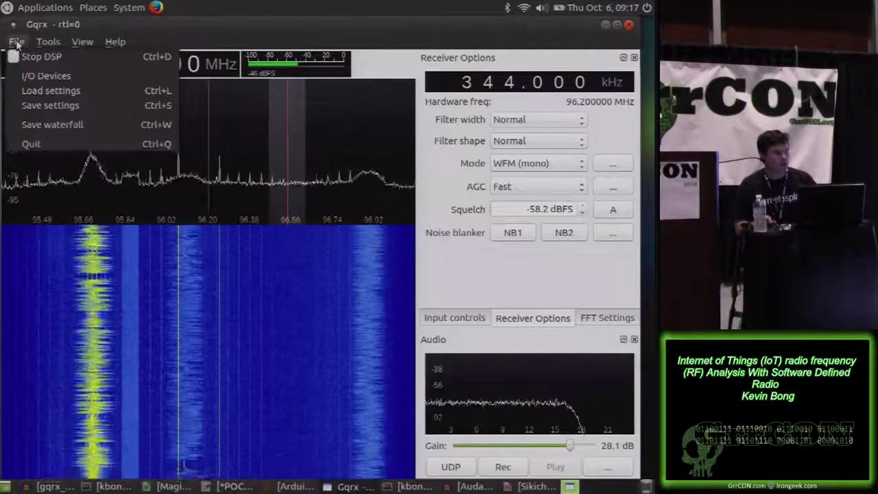
{"action": "left_click", "coordinate": [275, 29]}
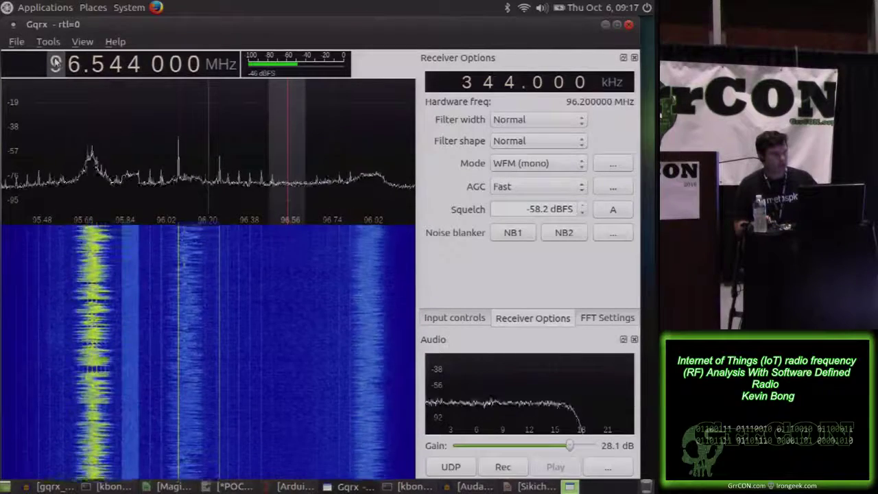
Tune down to the 88 MHz range and place the demodulation filter at 88.080 MHz in WFM (mono) mode
{"action": "scroll", "coordinate": [56, 76], "scroll_direction": "down", "scroll_amount": 1}
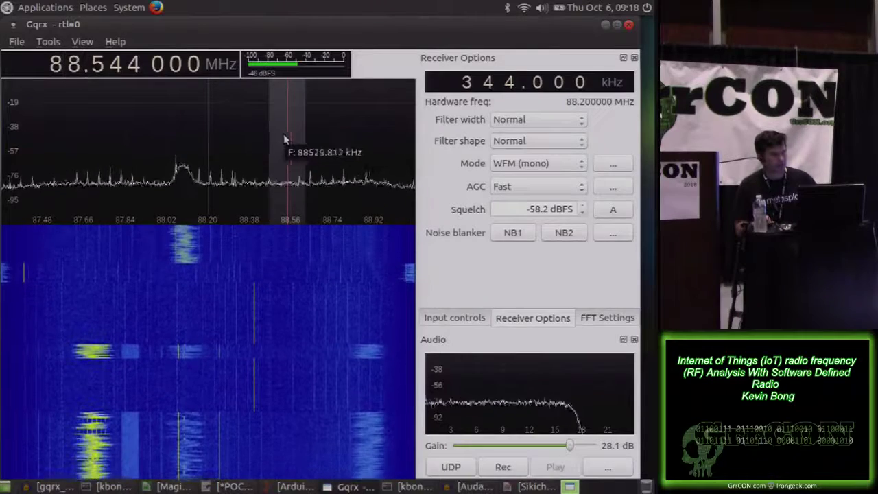
{"action": "left_click_drag", "start_coordinate": [283, 134], "coordinate": [184, 120]}
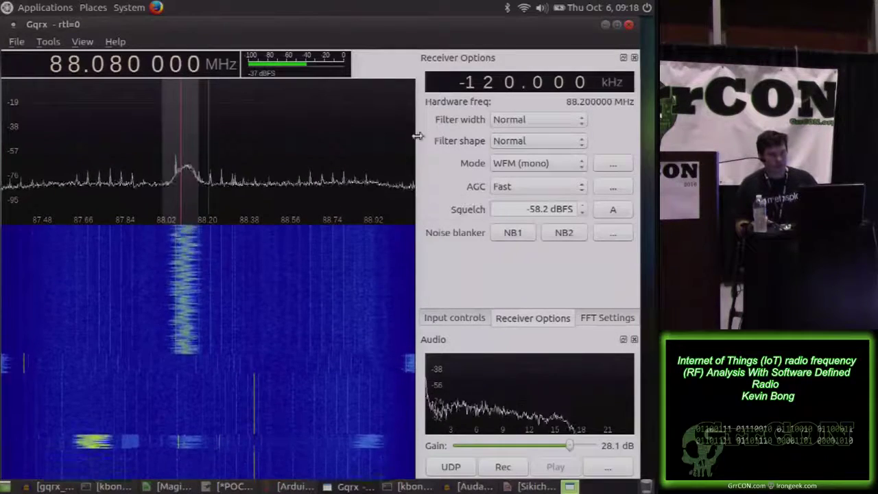
{"action": "left_click", "coordinate": [539, 164]}
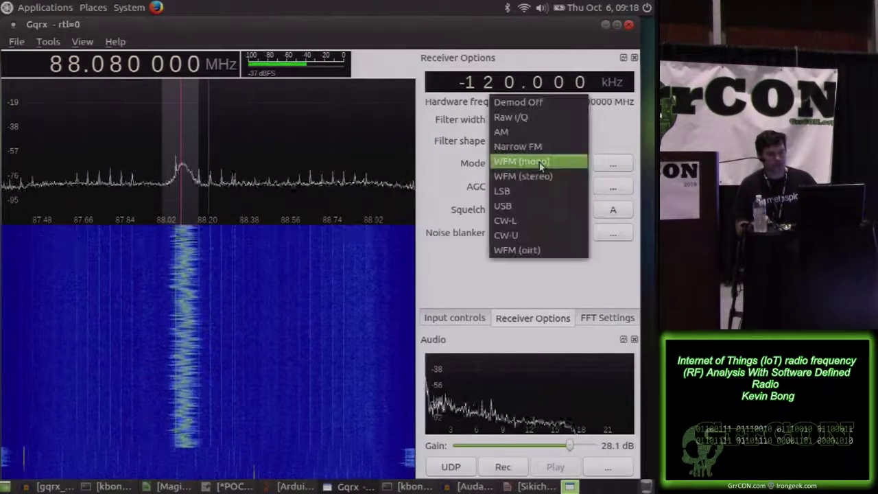
{"action": "left_click", "coordinate": [535, 162]}
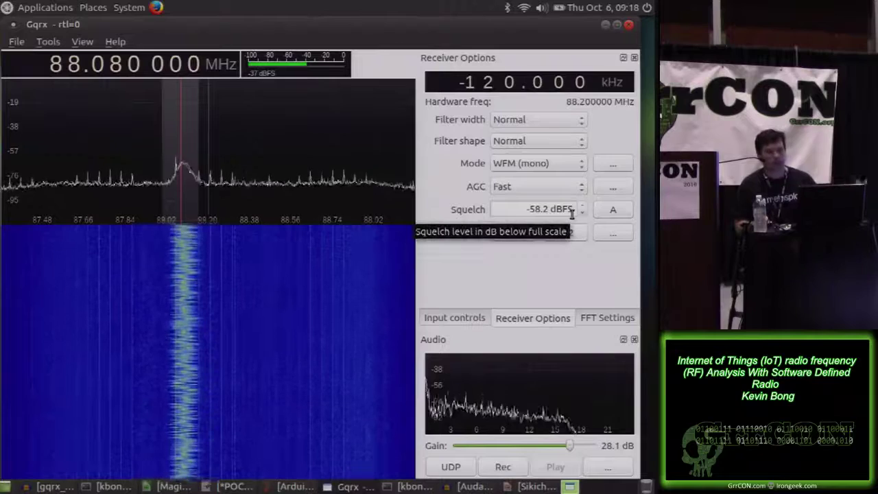
Raise the LNA gain to 49.6 dB and retune the receiver to 95.680 MHz
{"action": "left_click", "coordinate": [455, 318]}
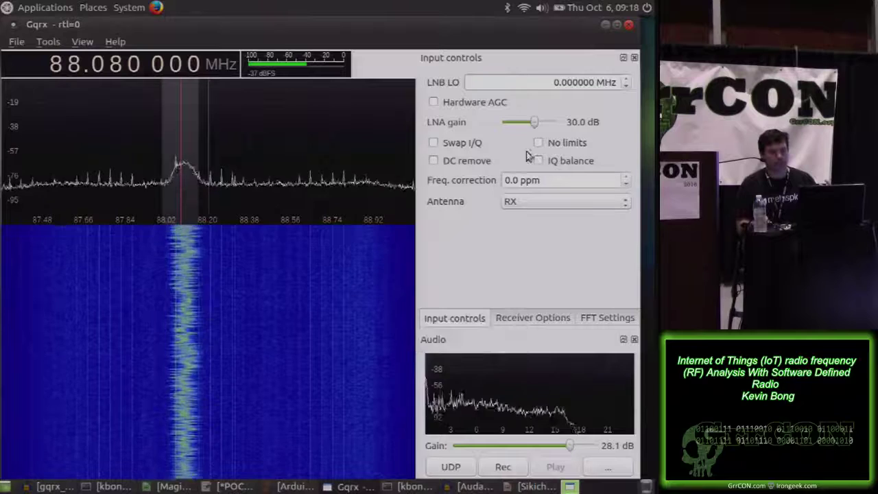
{"action": "left_click_drag", "start_coordinate": [534, 120], "coordinate": [556, 131]}
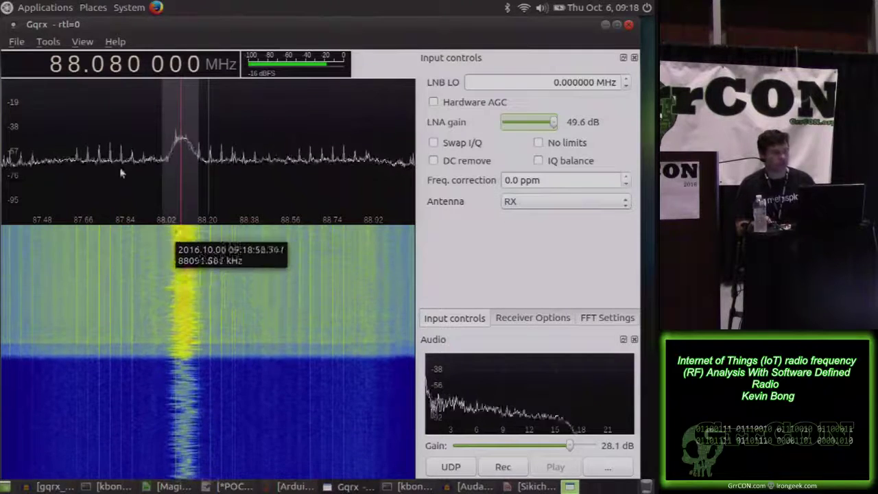
{"action": "scroll", "coordinate": [57, 63], "scroll_direction": "up", "scroll_amount": 2}
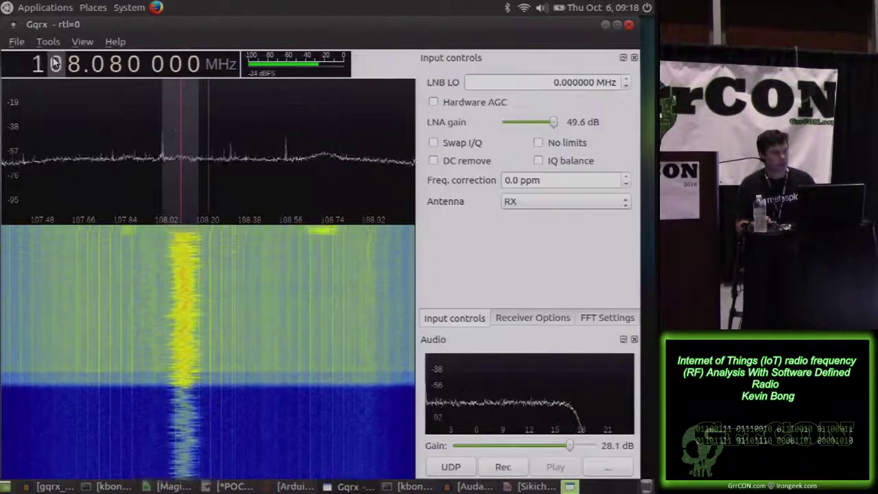
{"action": "scroll", "coordinate": [54, 69], "scroll_direction": "down", "scroll_amount": 1}
{"action": "scroll", "coordinate": [71, 68], "scroll_direction": "down", "scroll_amount": 1}
{"action": "scroll", "coordinate": [71, 68], "scroll_direction": "down", "scroll_amount": 2}
{"action": "scroll", "coordinate": [100, 64], "scroll_direction": "up", "scroll_amount": 2}
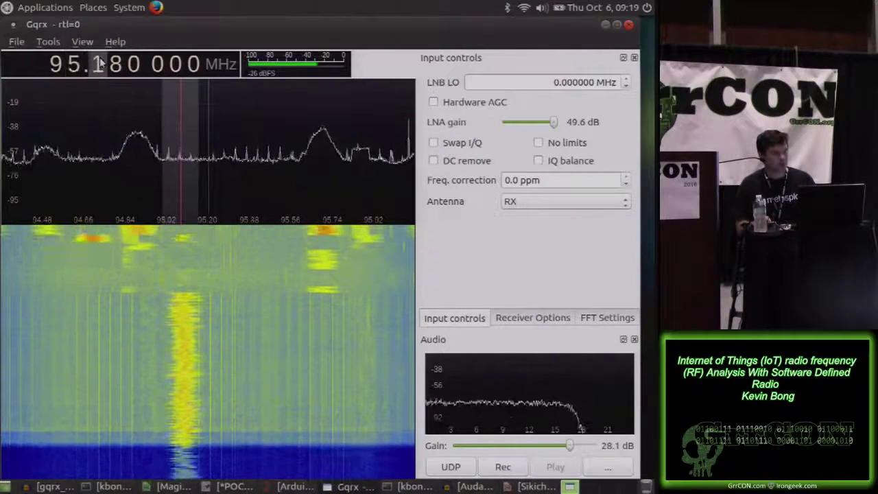
{"action": "scroll", "coordinate": [100, 63], "scroll_direction": "up", "scroll_amount": 4}
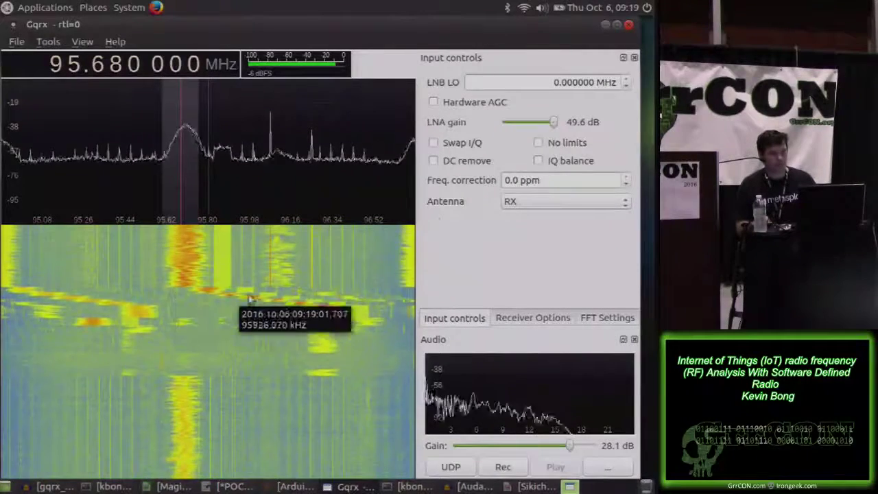
Lower the LNA gain to 21.2 dB and tune the receiver up to 929.680 MHz
{"action": "left_click_drag", "start_coordinate": [553, 124], "coordinate": [528, 127]}
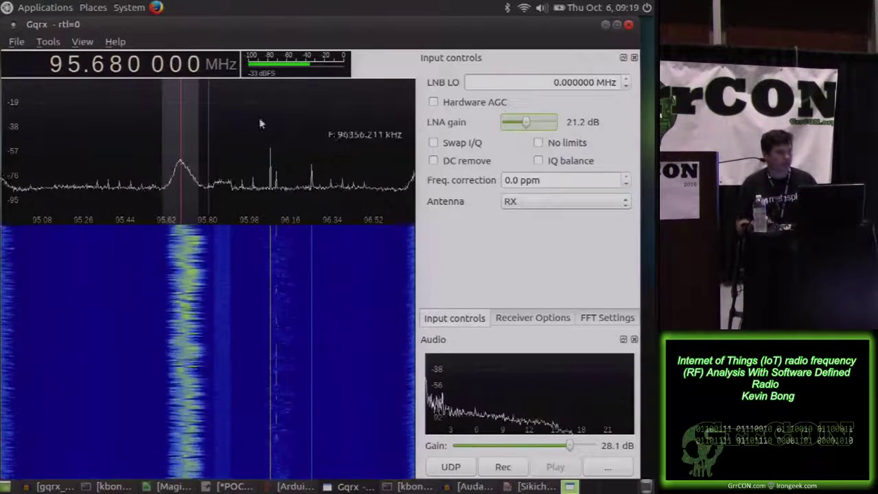
{"action": "scroll", "coordinate": [38, 64], "scroll_direction": "up", "scroll_amount": 6}
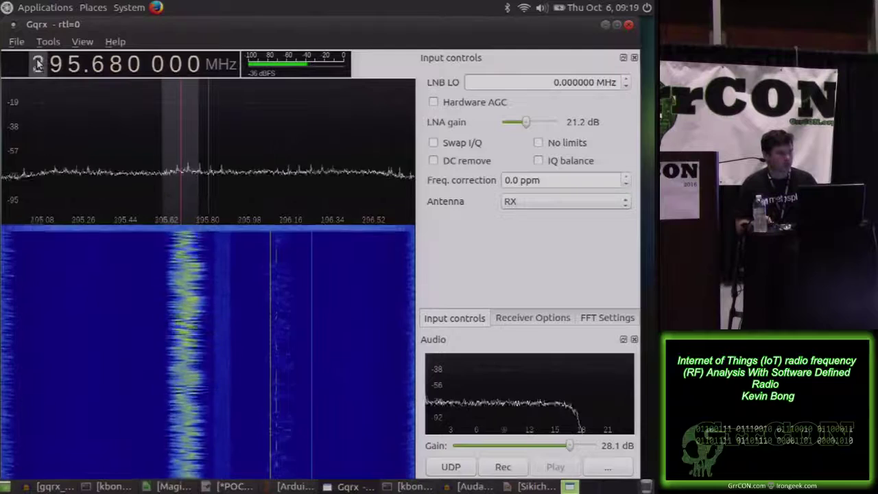
{"action": "scroll", "coordinate": [38, 64], "scroll_direction": "up", "scroll_amount": 3}
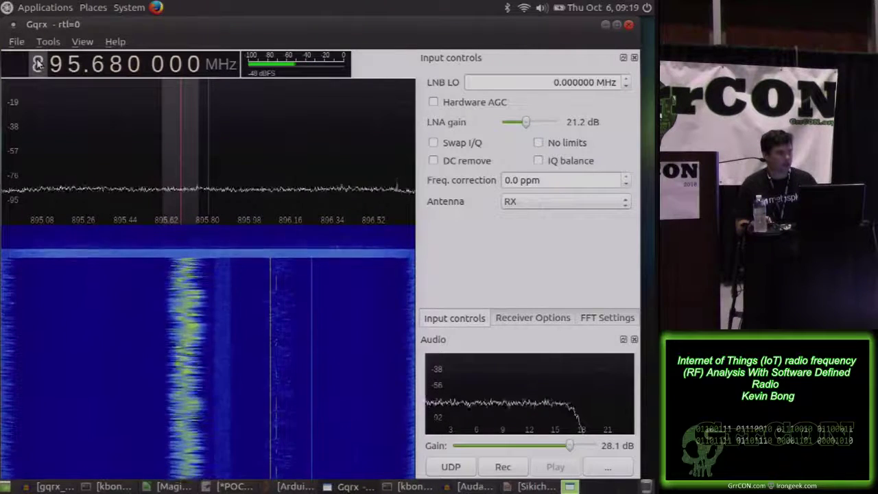
{"action": "scroll", "coordinate": [77, 72], "scroll_direction": "down", "scroll_amount": 1}
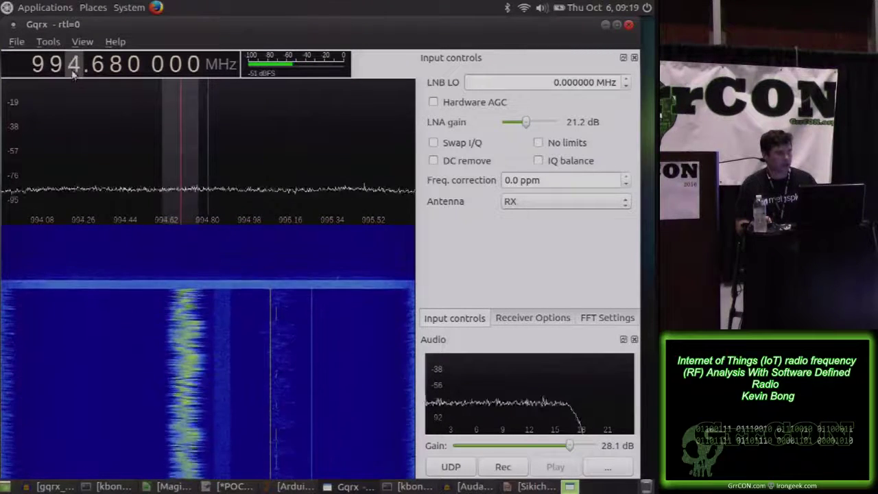
{"action": "scroll", "coordinate": [52, 72], "scroll_direction": "down", "scroll_amount": 1}
{"action": "scroll", "coordinate": [52, 72], "scroll_direction": "down", "scroll_amount": 5}
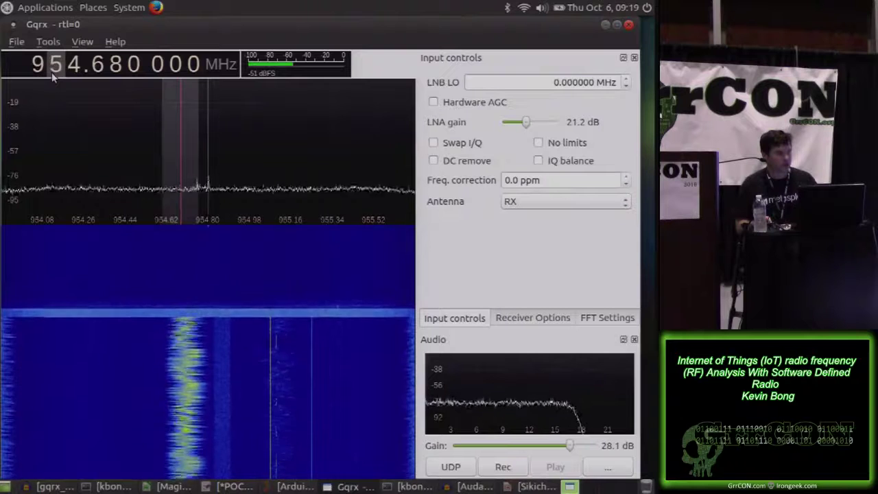
{"action": "scroll", "coordinate": [55, 72], "scroll_direction": "down", "scroll_amount": 1}
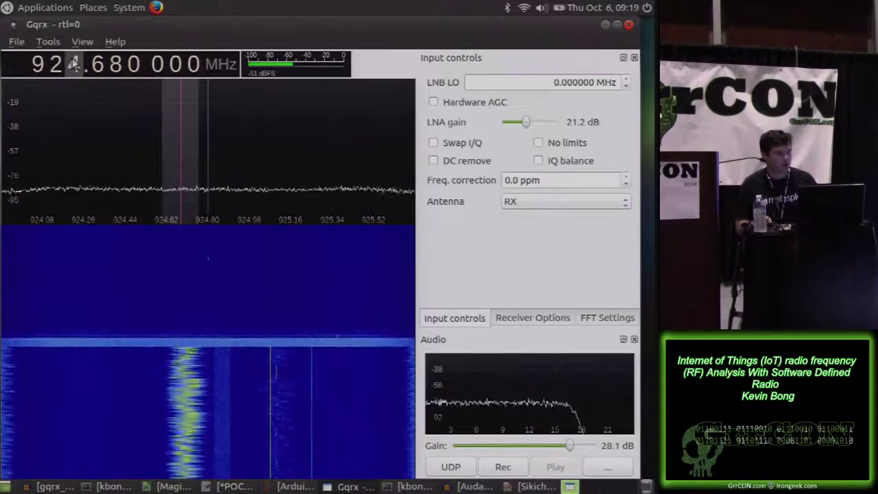
{"action": "scroll", "coordinate": [74, 63], "scroll_direction": "up", "scroll_amount": 1}
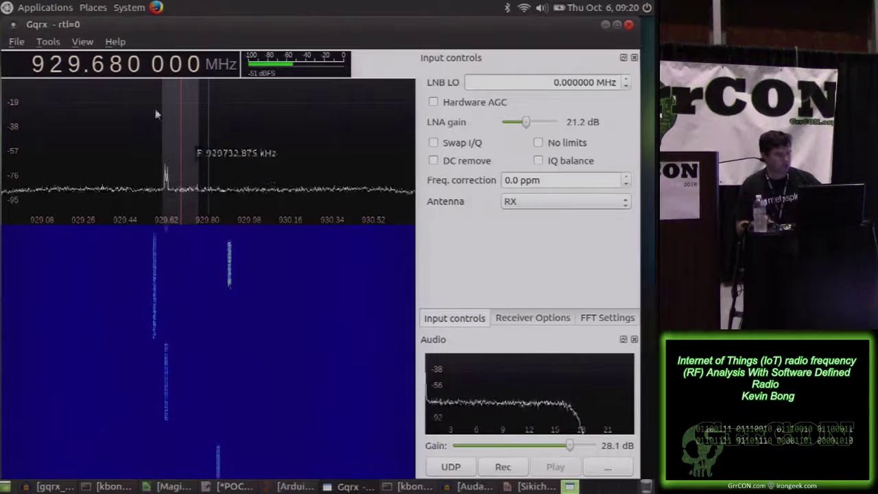
Stop the DSP, switch to the LibreOffice Impress presentation at slide 16 and open the slide show commands
{"action": "left_click", "coordinate": [17, 43]}
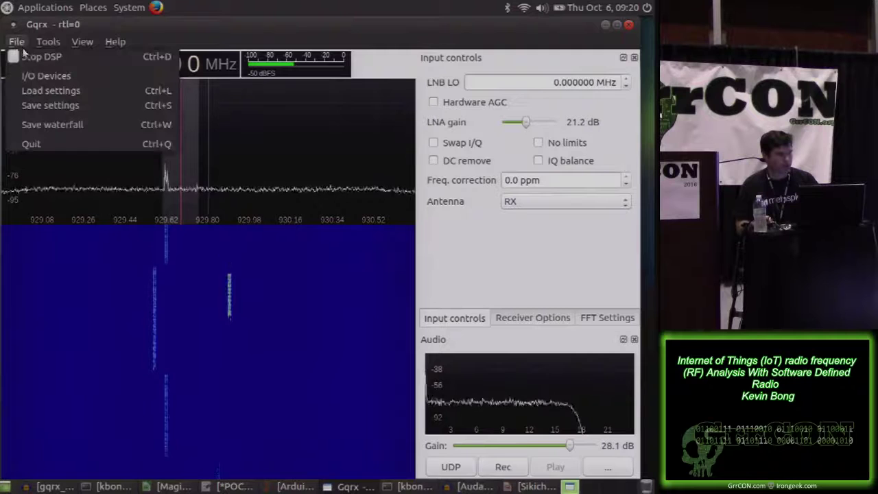
{"action": "left_click", "coordinate": [40, 57]}
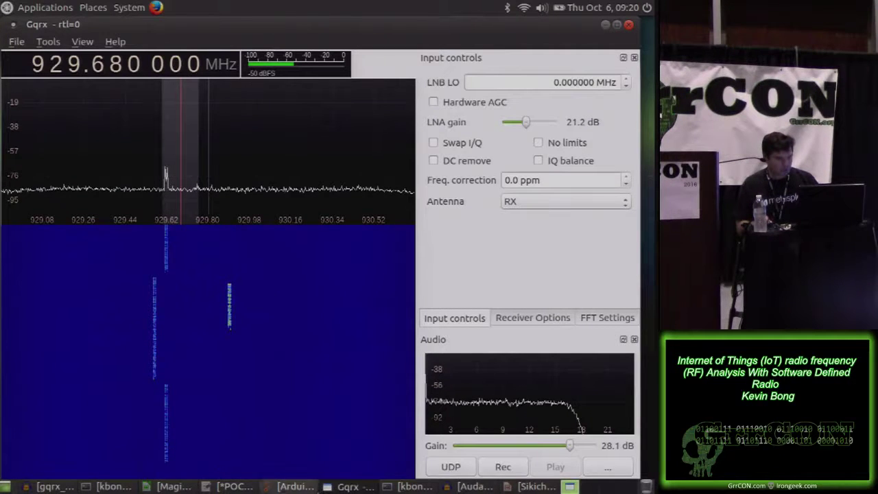
{"action": "left_click", "coordinate": [528, 487]}
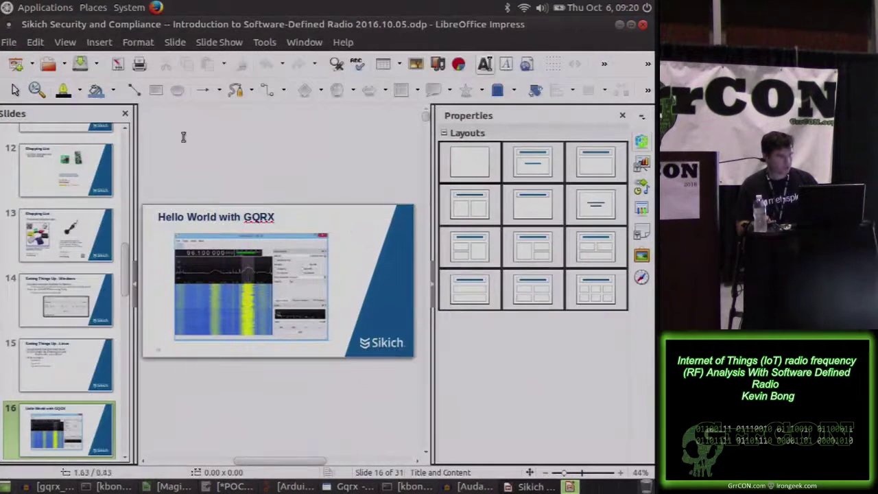
{"action": "left_click", "coordinate": [218, 43]}
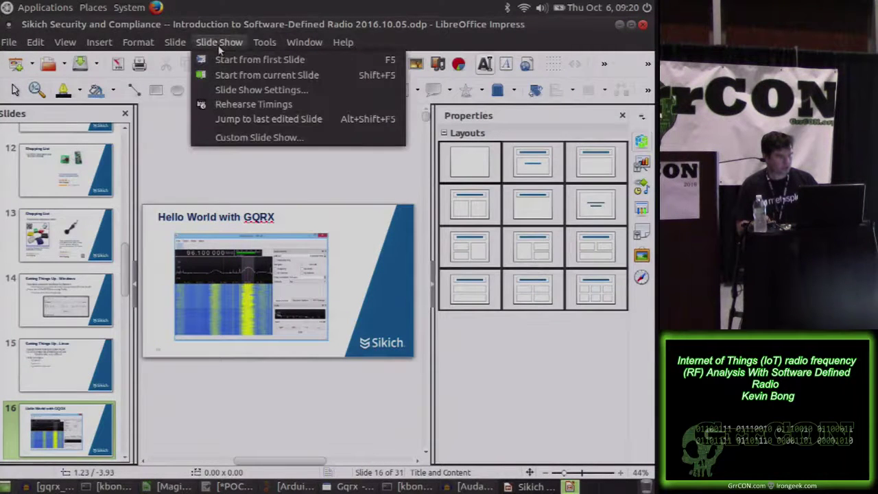
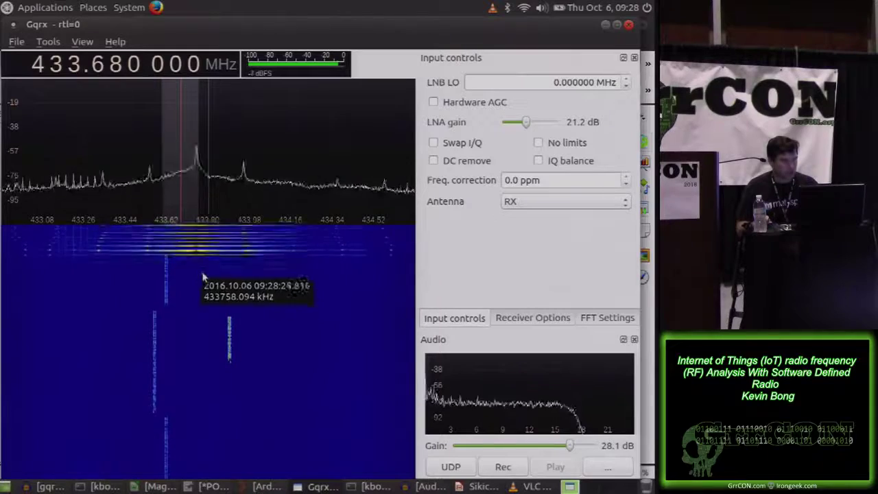
Place the demodulation filter on the signal peak at 433.755 MHz and set the demodulation mode to AM
{"action": "left_click_drag", "start_coordinate": [176, 147], "coordinate": [198, 146]}
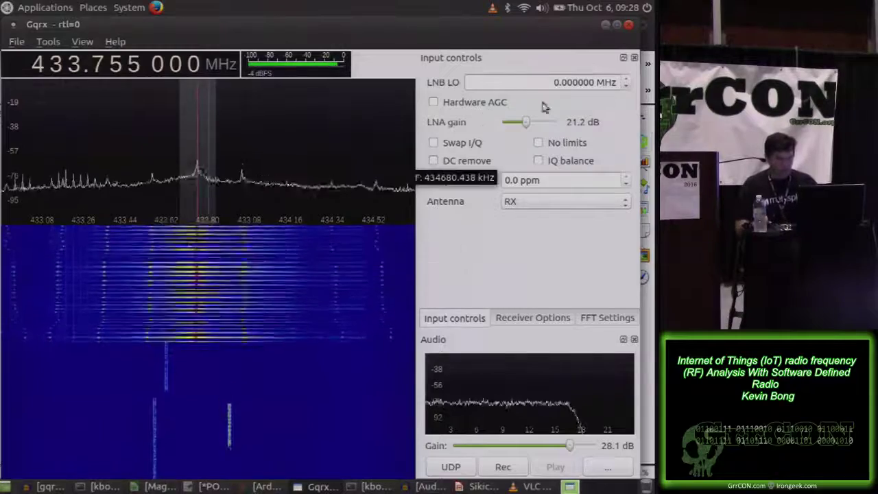
{"action": "left_click", "coordinate": [529, 319]}
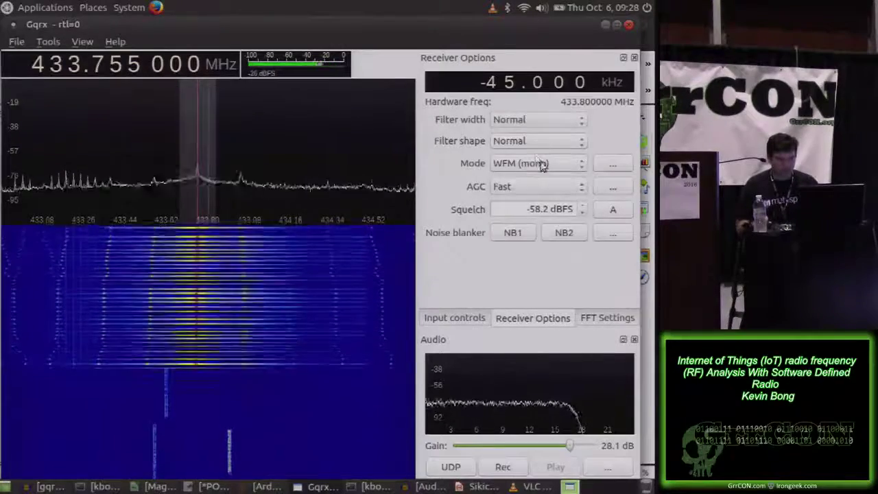
{"action": "left_click", "coordinate": [514, 163]}
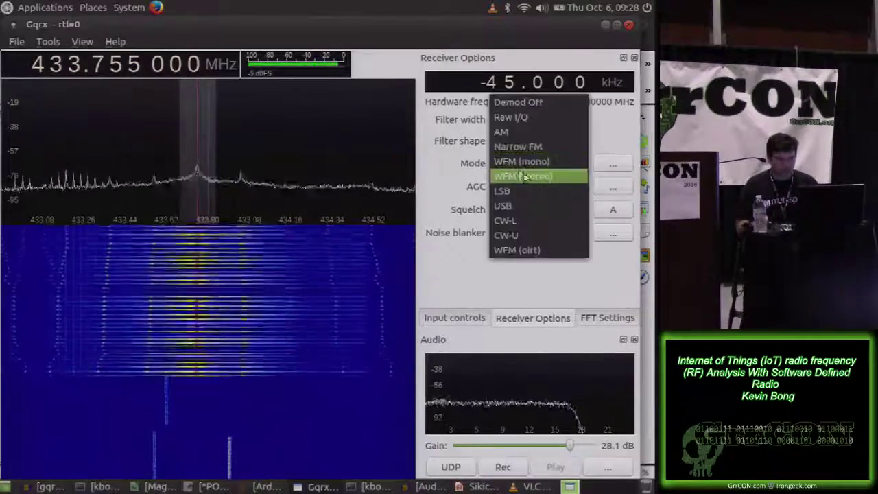
{"action": "left_click", "coordinate": [523, 133]}
Raise the system volume slightly and fine-tune the demodulation filter to 433.752500 MHz
{"action": "left_click", "coordinate": [541, 8]}
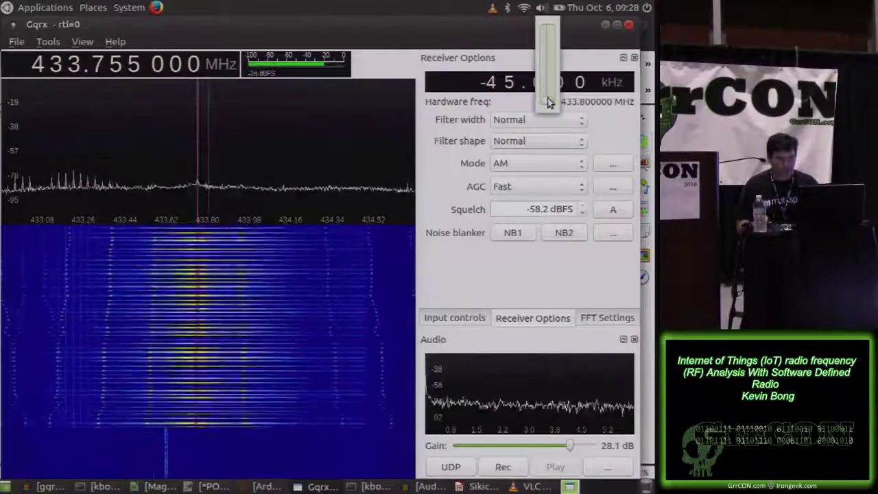
{"action": "mouse_move", "coordinate": [547, 96]}
{"action": "left_mouse_down"}
{"action": "mouse_move", "coordinate": [549, 76]}
{"action": "mouse_move", "coordinate": [549, 95]}
{"action": "mouse_move", "coordinate": [543, 90]}
{"action": "left_mouse_up"}
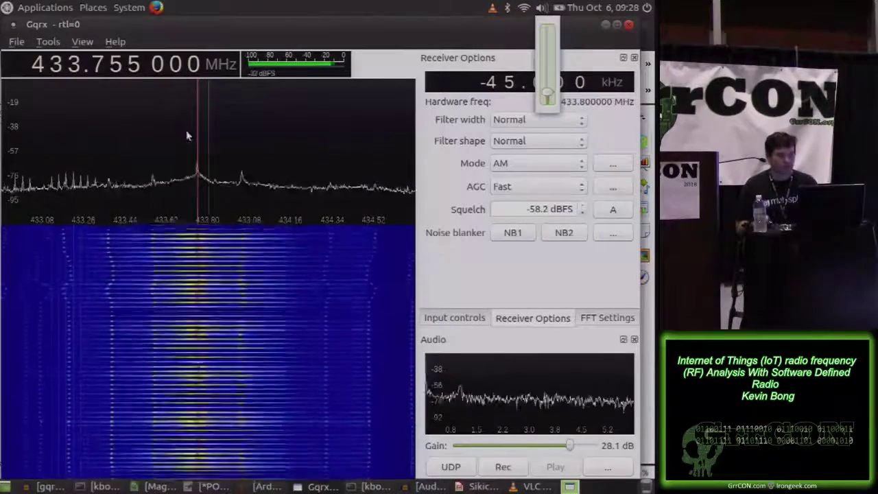
{"action": "mouse_move", "coordinate": [198, 137]}
{"action": "left_mouse_down"}
{"action": "mouse_move", "coordinate": [356, 141]}
{"action": "mouse_move", "coordinate": [201, 141]}
{"action": "left_mouse_up"}
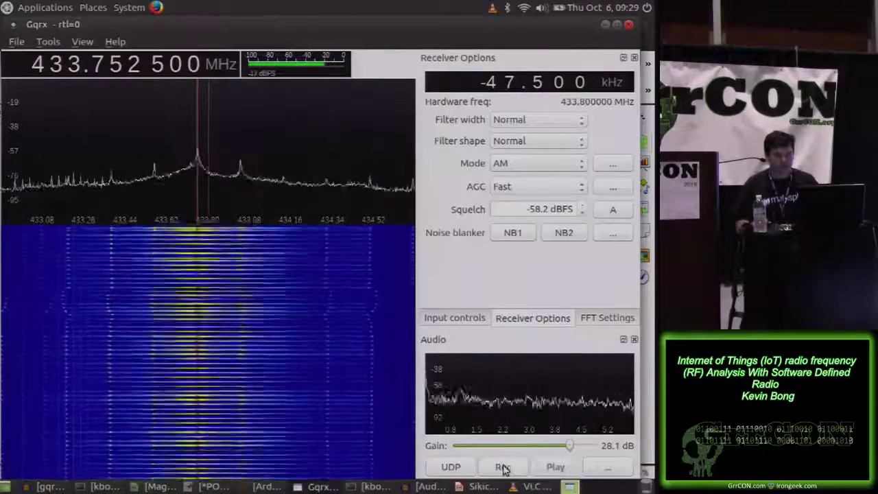
Record a short audio clip of the demodulated signal, end the recording and stop the DSP
{"action": "left_click", "coordinate": [503, 467]}
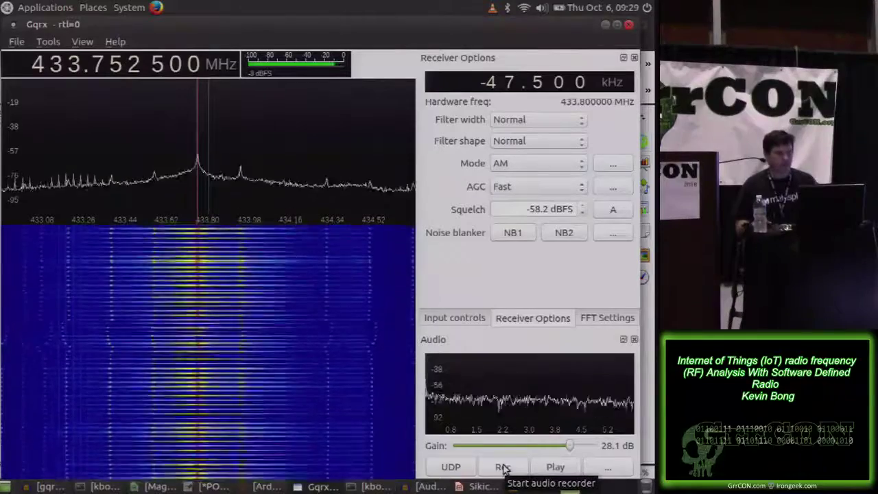
{"action": "left_click", "coordinate": [518, 463]}
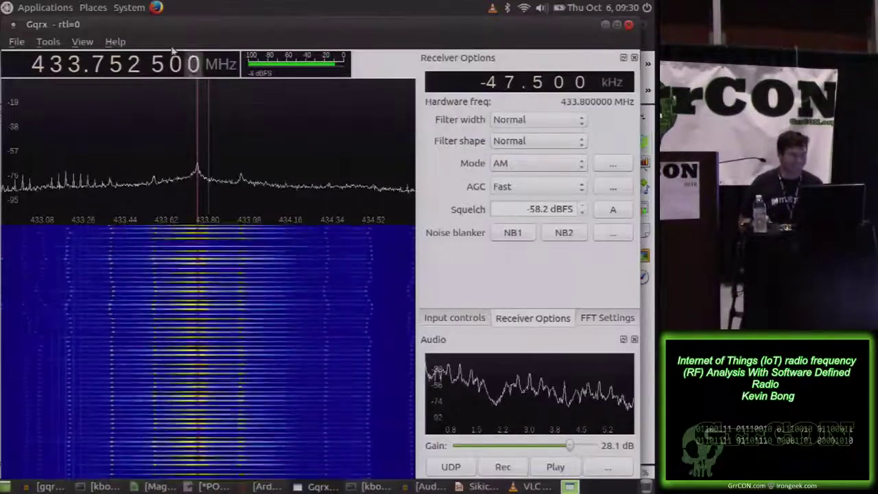
{"action": "left_click", "coordinate": [17, 41]}
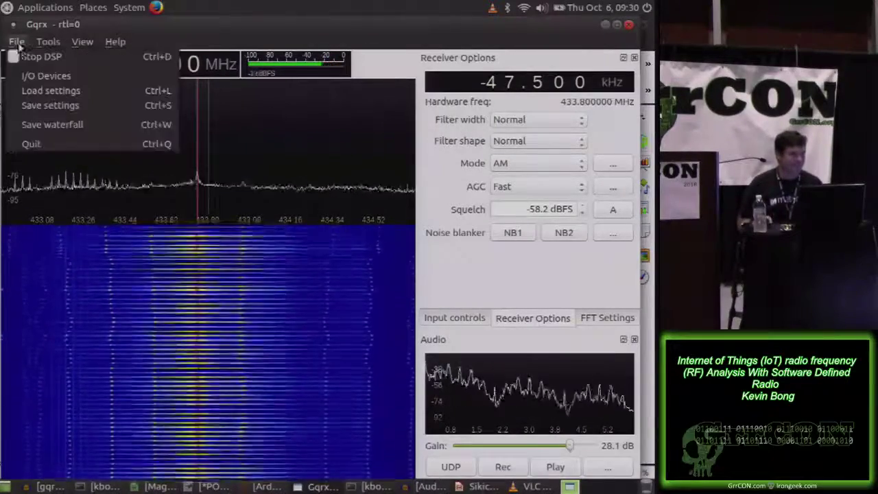
{"action": "left_click", "coordinate": [19, 56]}
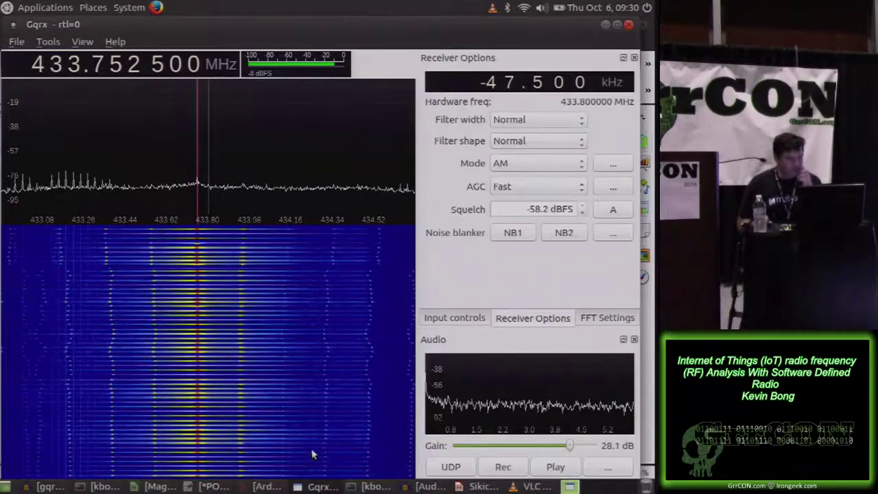
Switch to Audacity and open gqrx_20161006_142935_433752500.wav from the Desktop folder
{"action": "left_click", "coordinate": [423, 487]}
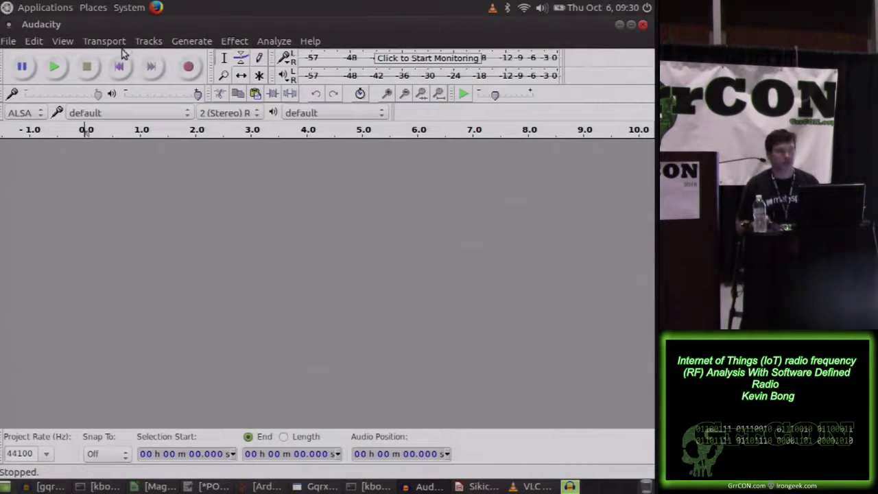
{"action": "left_click", "coordinate": [8, 41]}
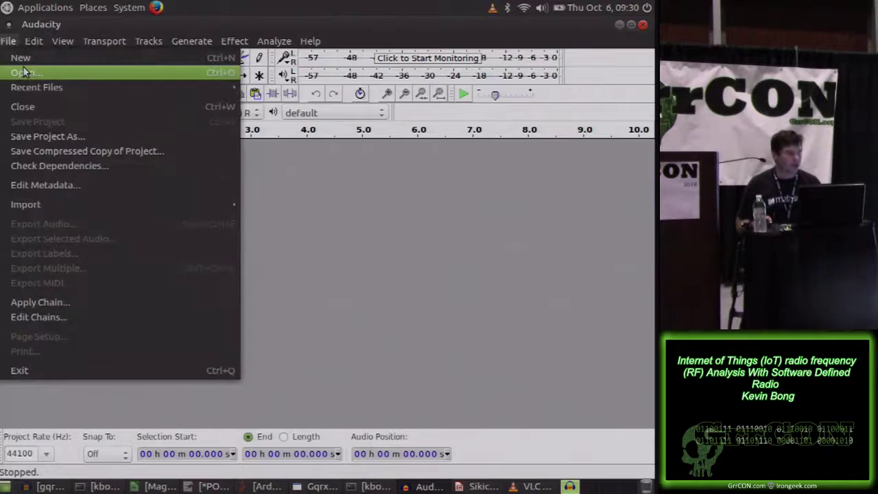
{"action": "left_click", "coordinate": [24, 71]}
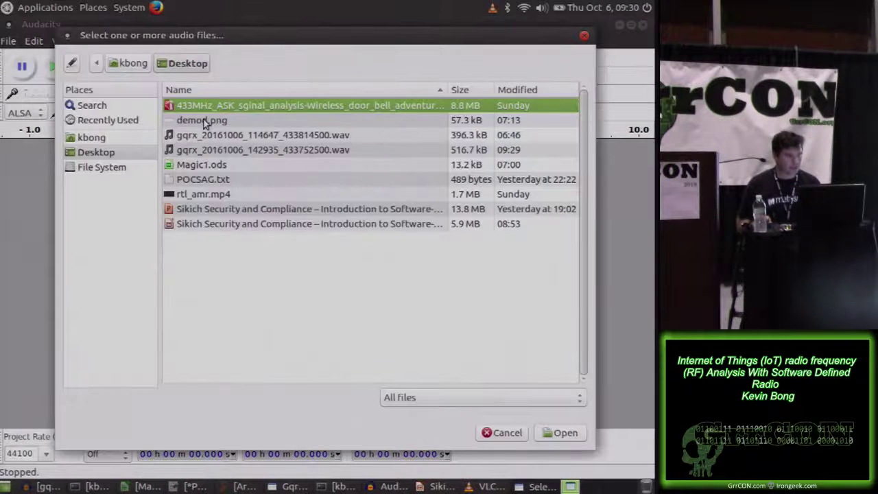
{"action": "left_click", "coordinate": [285, 151]}
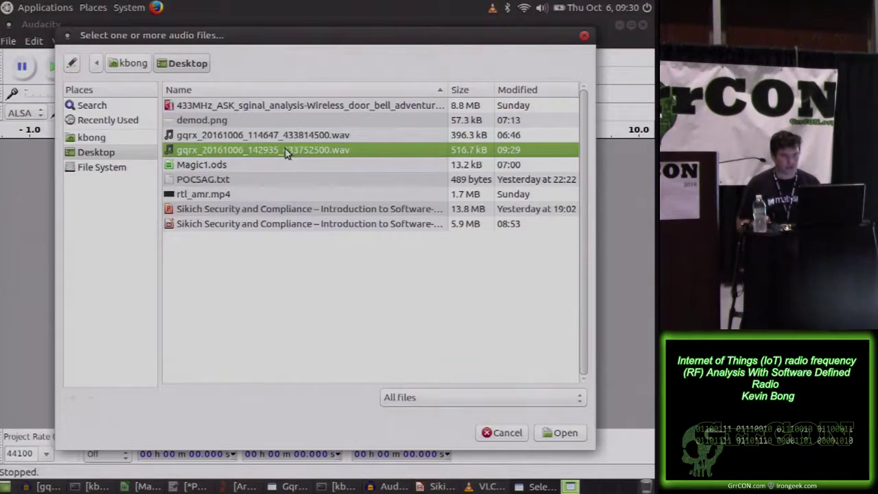
{"action": "left_click", "coordinate": [567, 433]}
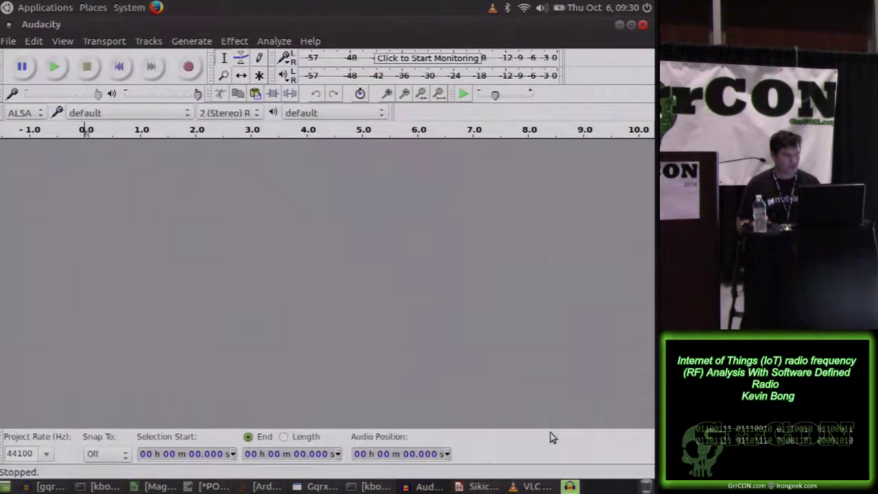
Play the recording, raise the system volume to about half and play it again
{"action": "left_click", "coordinate": [56, 71]}
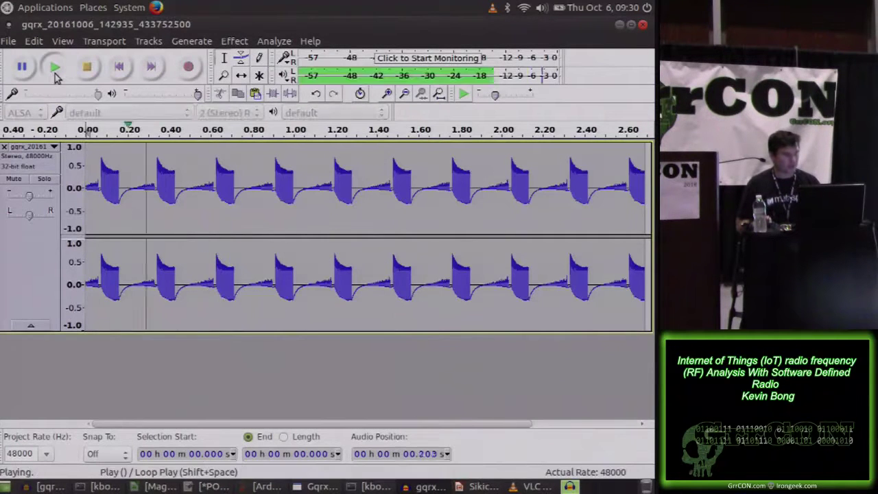
{"action": "left_click", "coordinate": [541, 8]}
{"action": "left_click_drag", "start_coordinate": [548, 96], "coordinate": [551, 66]}
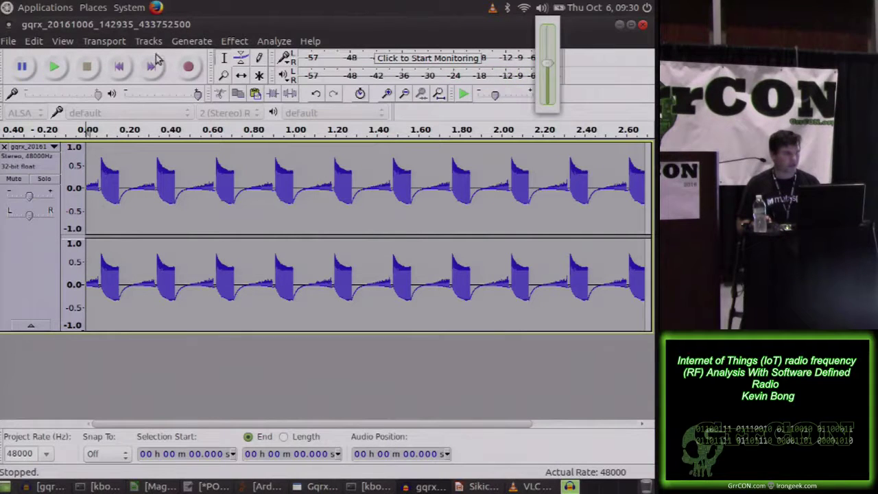
{"action": "left_click", "coordinate": [56, 67]}
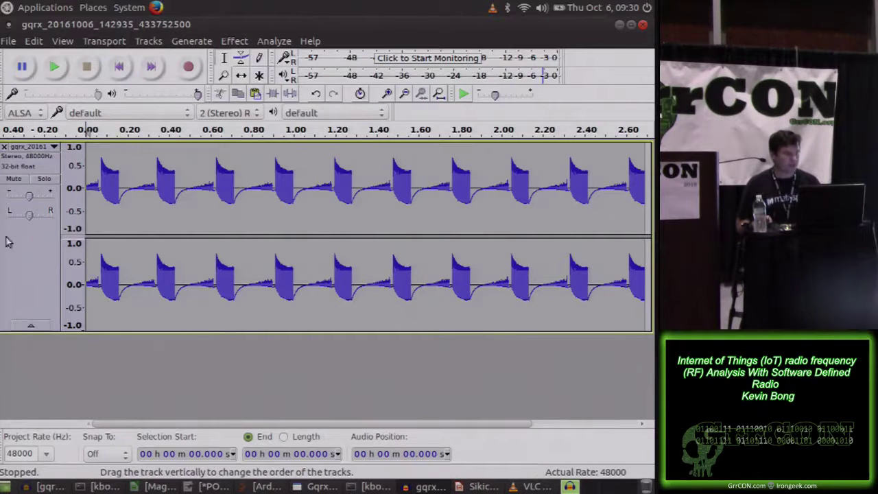
Split the stereo track into separate channels and delete the right-channel track
{"action": "left_click", "coordinate": [54, 148]}
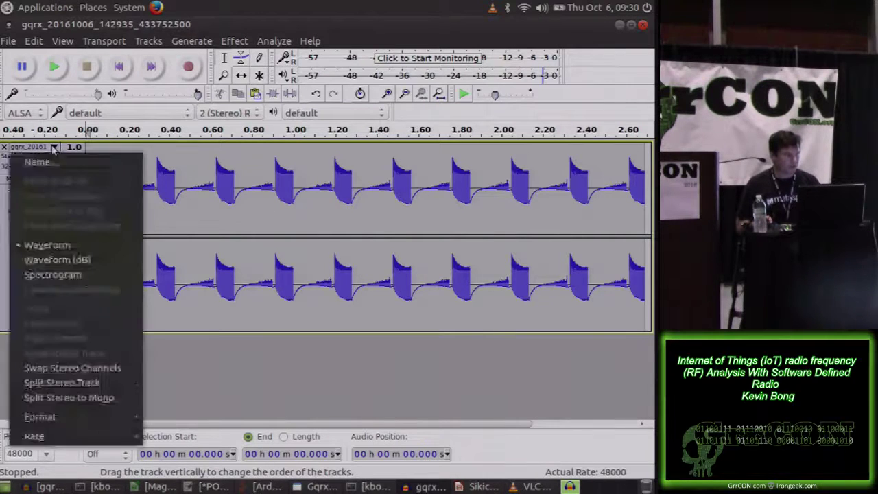
{"action": "left_click", "coordinate": [83, 382]}
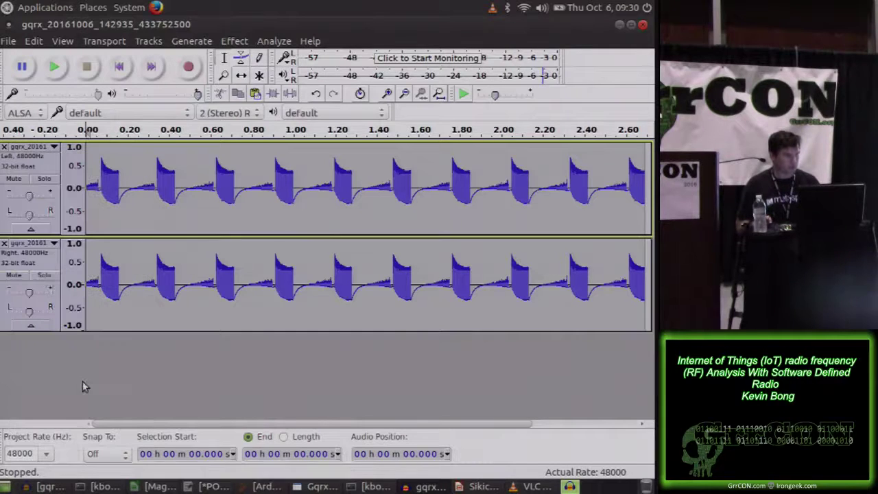
{"action": "left_click", "coordinate": [4, 245]}
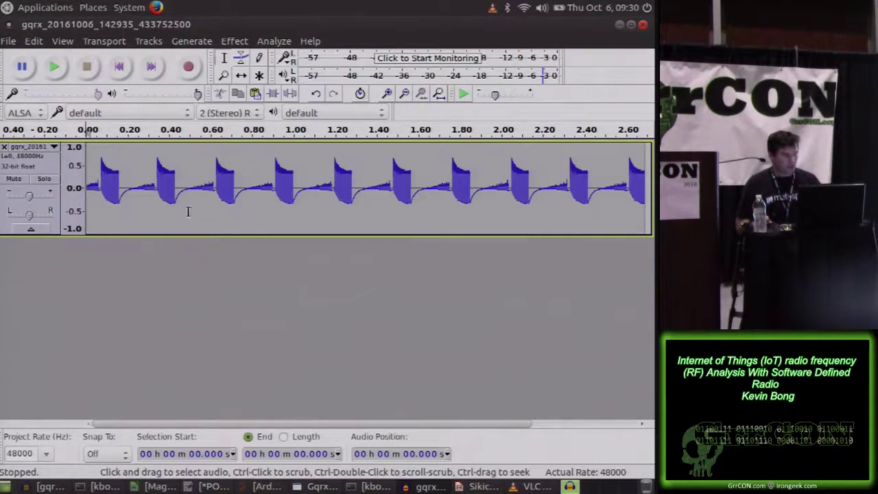
Play the remaining track and examine the pulse burst between about 0.91 and 0.99 s in close-up
{"action": "left_click", "coordinate": [54, 68]}
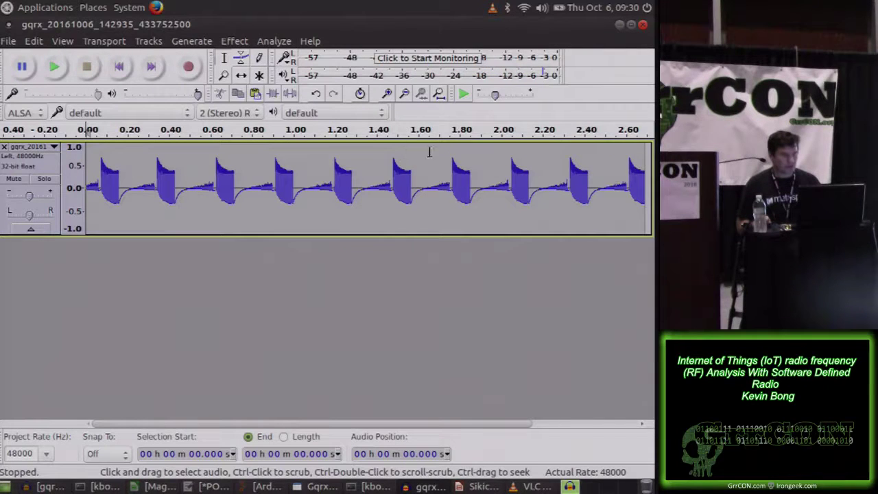
{"action": "scroll", "coordinate": [299, 179], "scroll_direction": "up", "scroll_amount": 4, "text": "ctrl"}
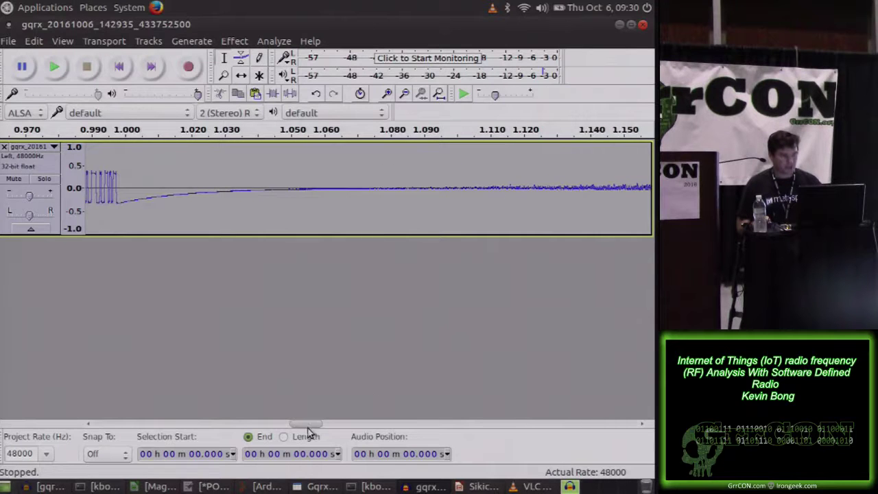
{"action": "left_click_drag", "start_coordinate": [303, 426], "coordinate": [276, 422]}
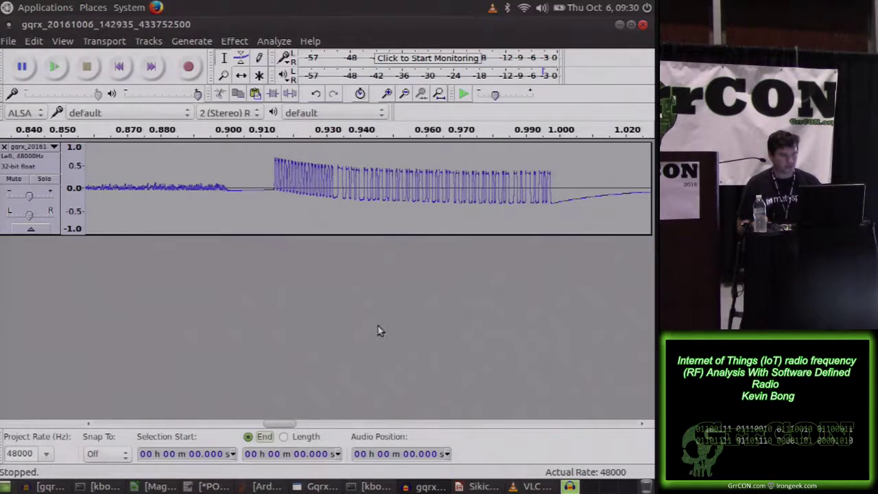
{"action": "scroll", "coordinate": [378, 325], "scroll_direction": "up", "scroll_amount": 2, "text": "ctrl"}
{"action": "scroll", "coordinate": [376, 324], "scroll_direction": "down", "scroll_amount": 1, "text": "ctrl"}
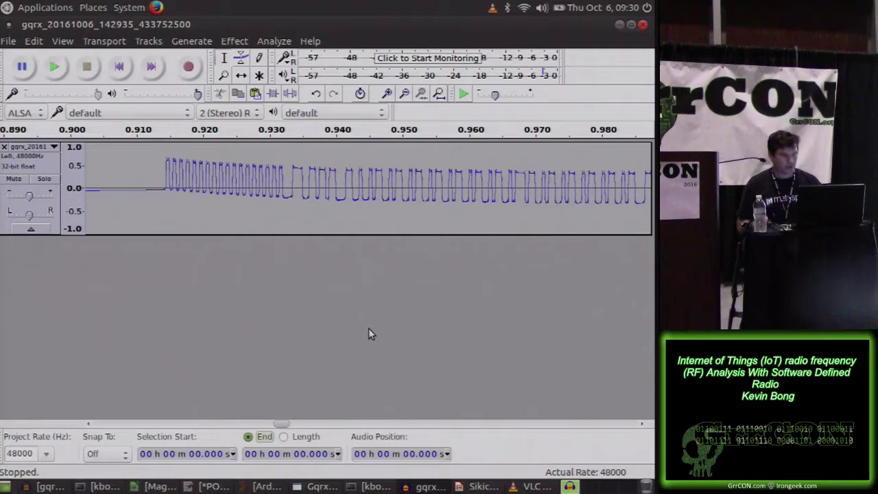
{"action": "left_click_drag", "start_coordinate": [287, 427], "coordinate": [289, 424]}
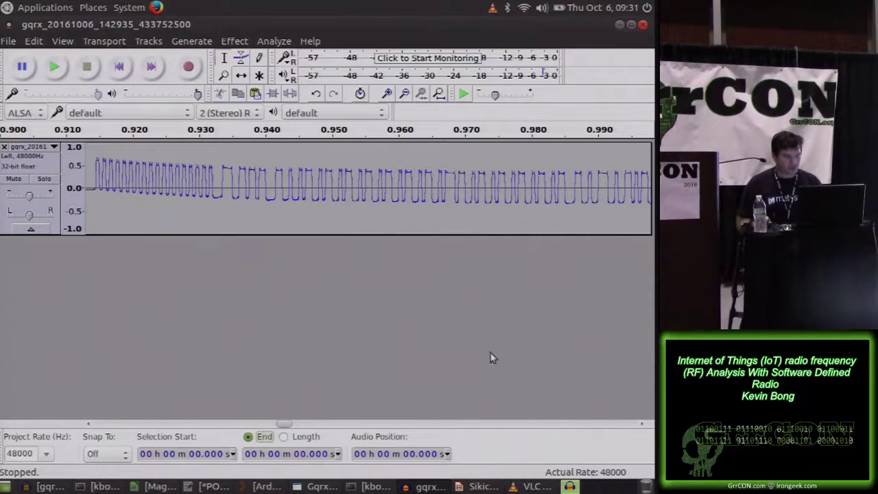
Capture the waveform's pulse burst by running mate-screenshot -a in the terminal, copy the image to the clipboard and dismiss the save dialog
{"action": "left_click", "coordinate": [366, 487]}
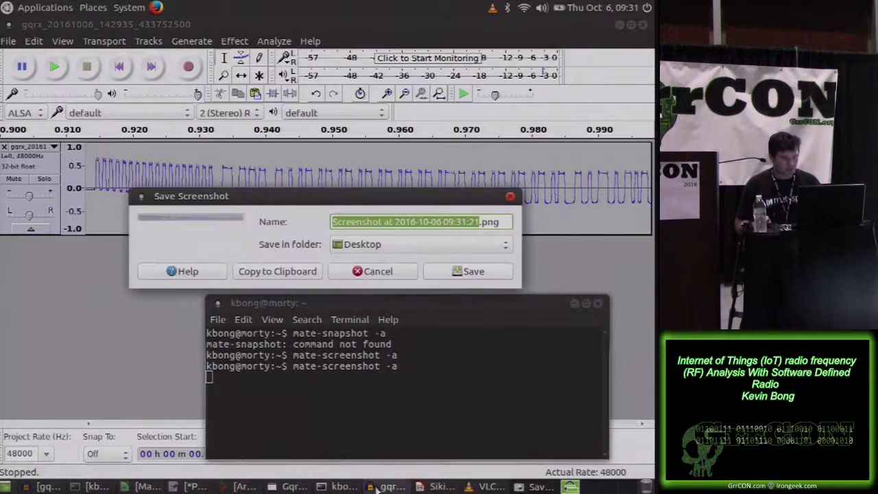
{"action": "left_click", "coordinate": [290, 272]}
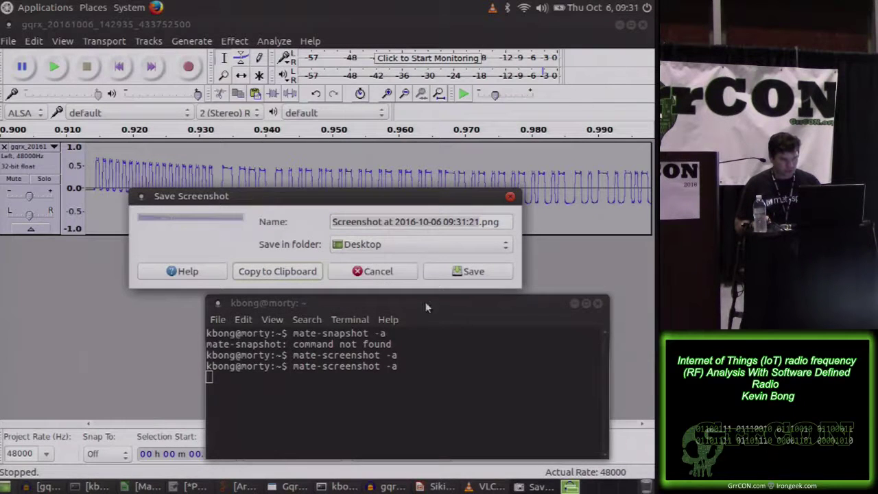
{"action": "left_click", "coordinate": [392, 271]}
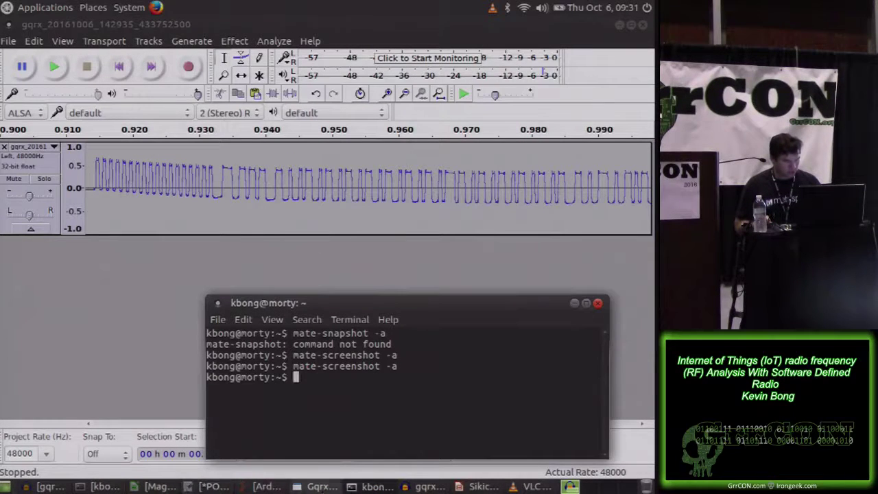
Switch to the Calc sheet GRR, paste the waveform image, move it to the sheet's upper-left corner and enlarge it to span rows 1 to 5
{"action": "left_click", "coordinate": [162, 486]}
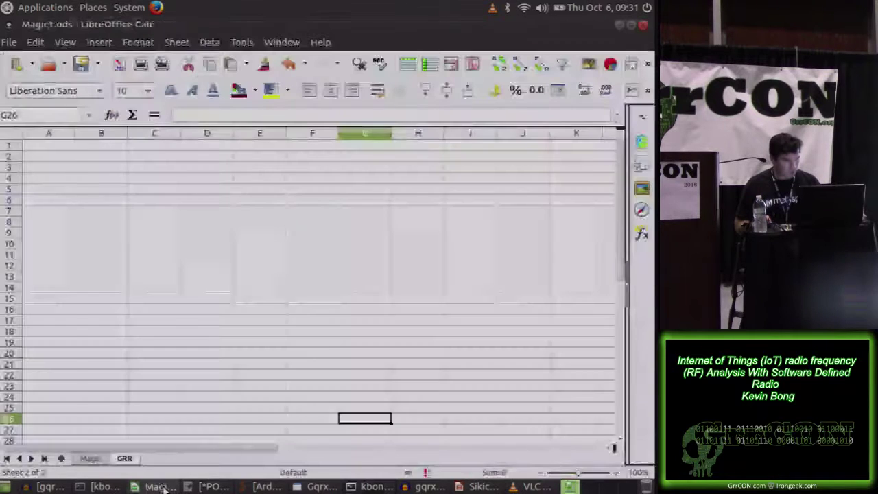
{"action": "right_click", "coordinate": [92, 178]}
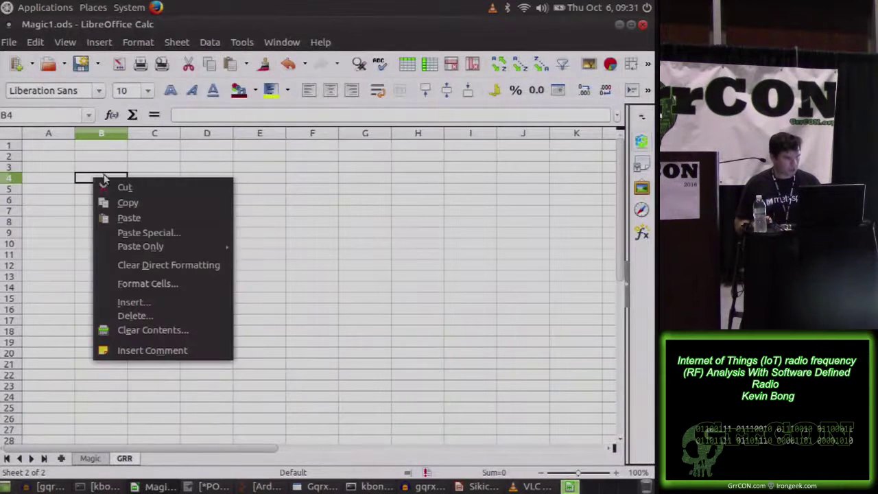
{"action": "left_click", "coordinate": [145, 214]}
{"action": "left_click_drag", "start_coordinate": [243, 191], "coordinate": [194, 163]}
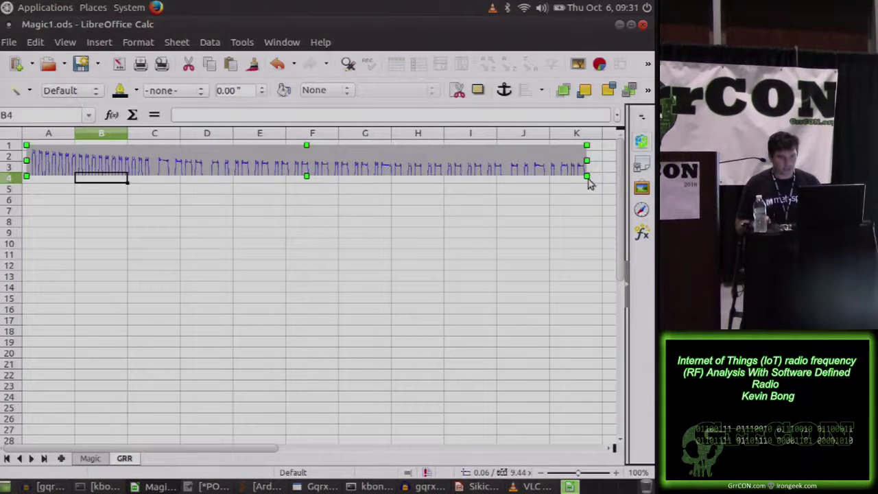
{"action": "left_click_drag", "start_coordinate": [582, 171], "coordinate": [616, 196]}
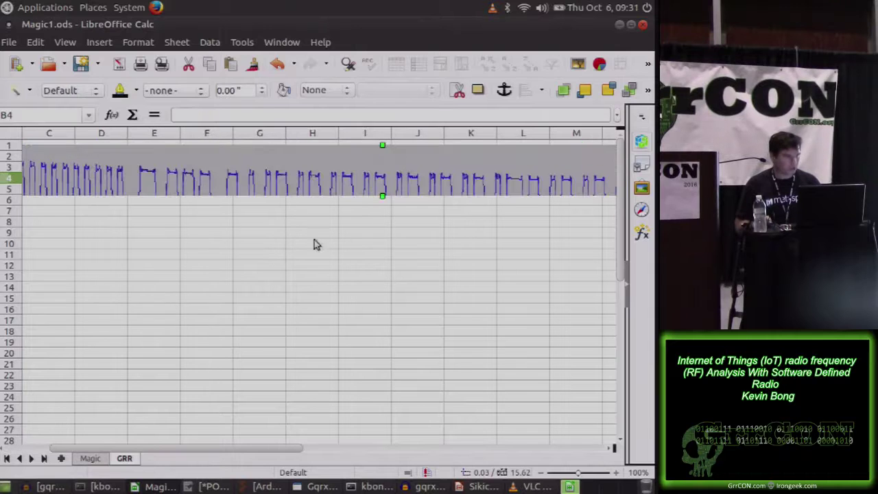
{"action": "left_click", "coordinate": [275, 254]}
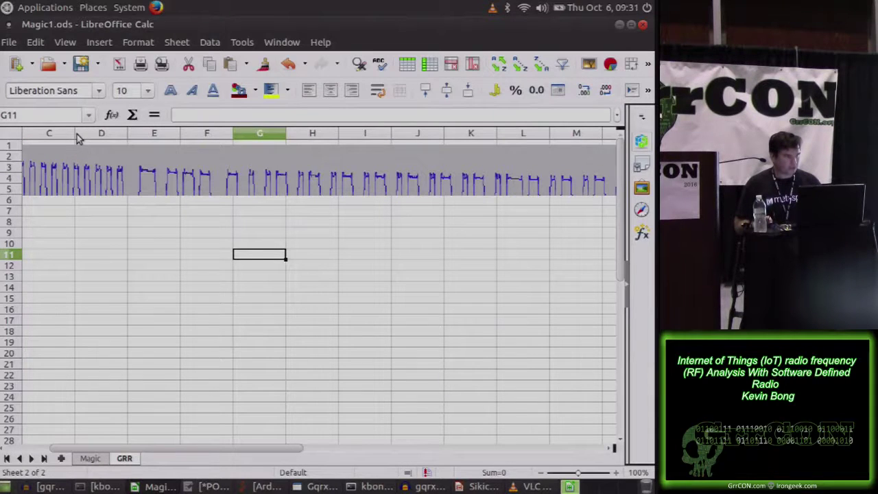
Select the entire GRR sheet and narrow all its columns uniformly to form a fine grid under the waveform
{"action": "left_click", "coordinate": [11, 134]}
{"action": "left_click_drag", "start_coordinate": [78, 134], "coordinate": [40, 135]}
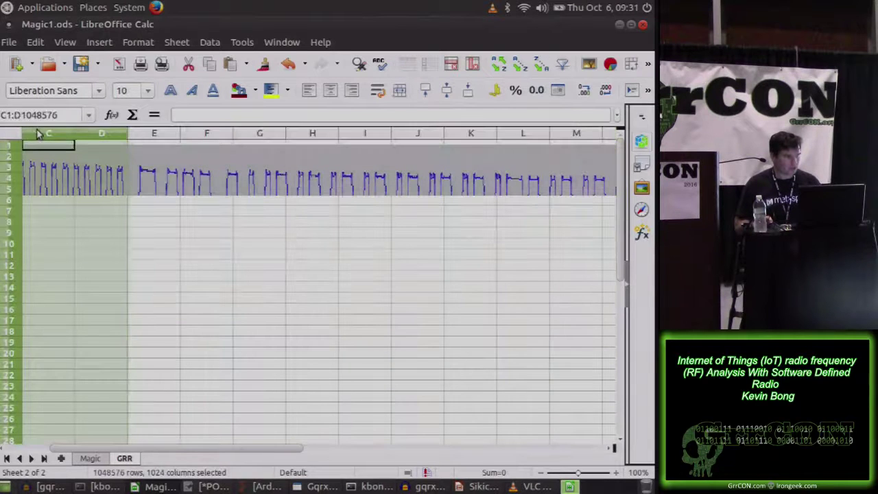
{"action": "left_click_drag", "start_coordinate": [173, 450], "coordinate": [77, 446]}
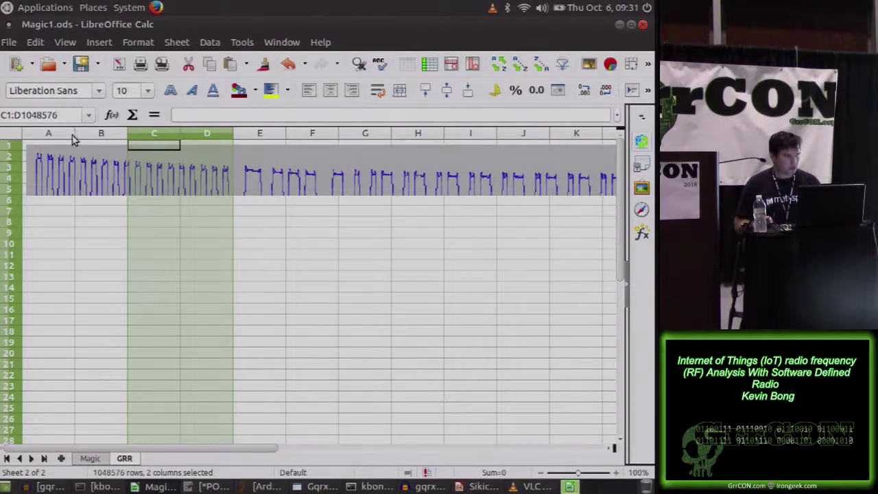
{"action": "left_click", "coordinate": [16, 132]}
{"action": "left_click_drag", "start_coordinate": [75, 133], "coordinate": [31, 133]}
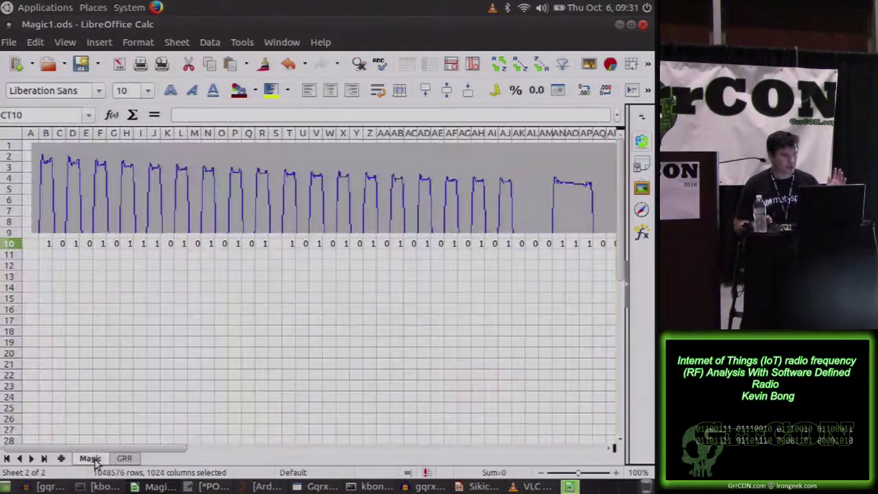
Open the Magic sheet and examine how the 1s and 0s in row 10 line up with the waveform's pulses
{"action": "left_click", "coordinate": [90, 459]}
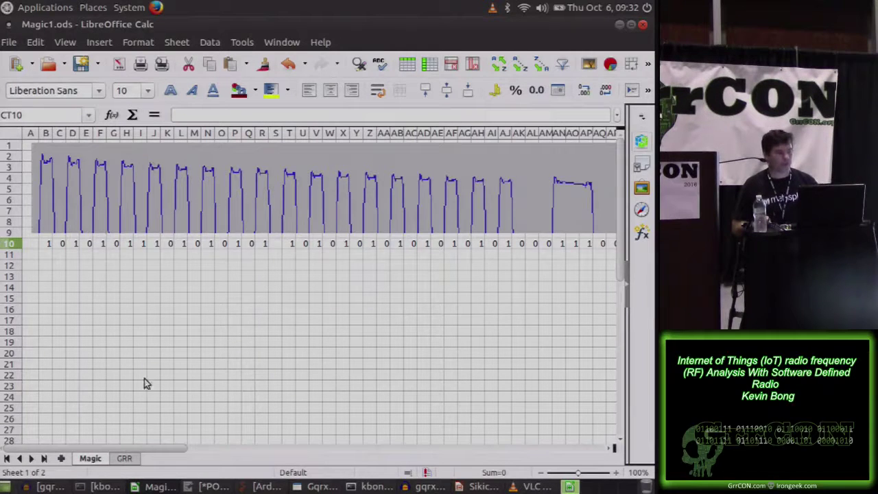
{"action": "left_click_drag", "start_coordinate": [118, 449], "coordinate": [196, 433]}
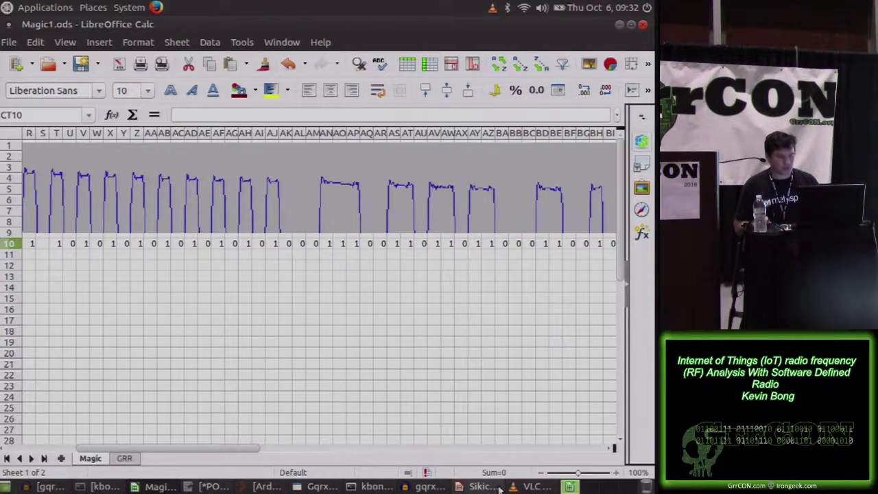
Switch to the Introduction to Software-Defined Radio presentation in Impress and start the slide show from the 433 MHz Signal slide
{"action": "left_click", "coordinate": [472, 487]}
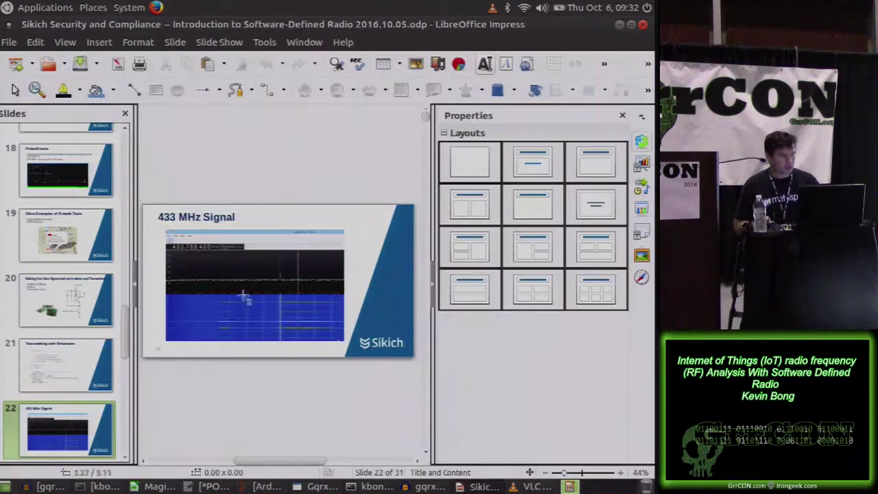
{"action": "left_click", "coordinate": [218, 42]}
{"action": "left_click", "coordinate": [236, 74]}
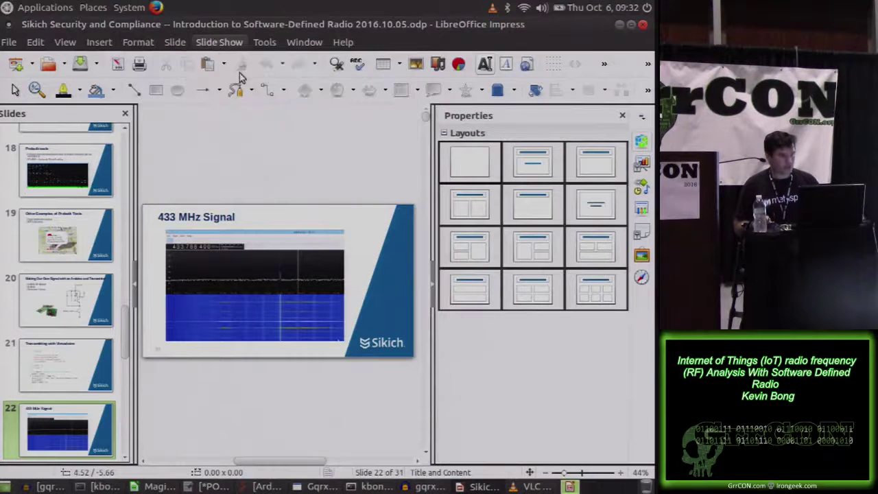